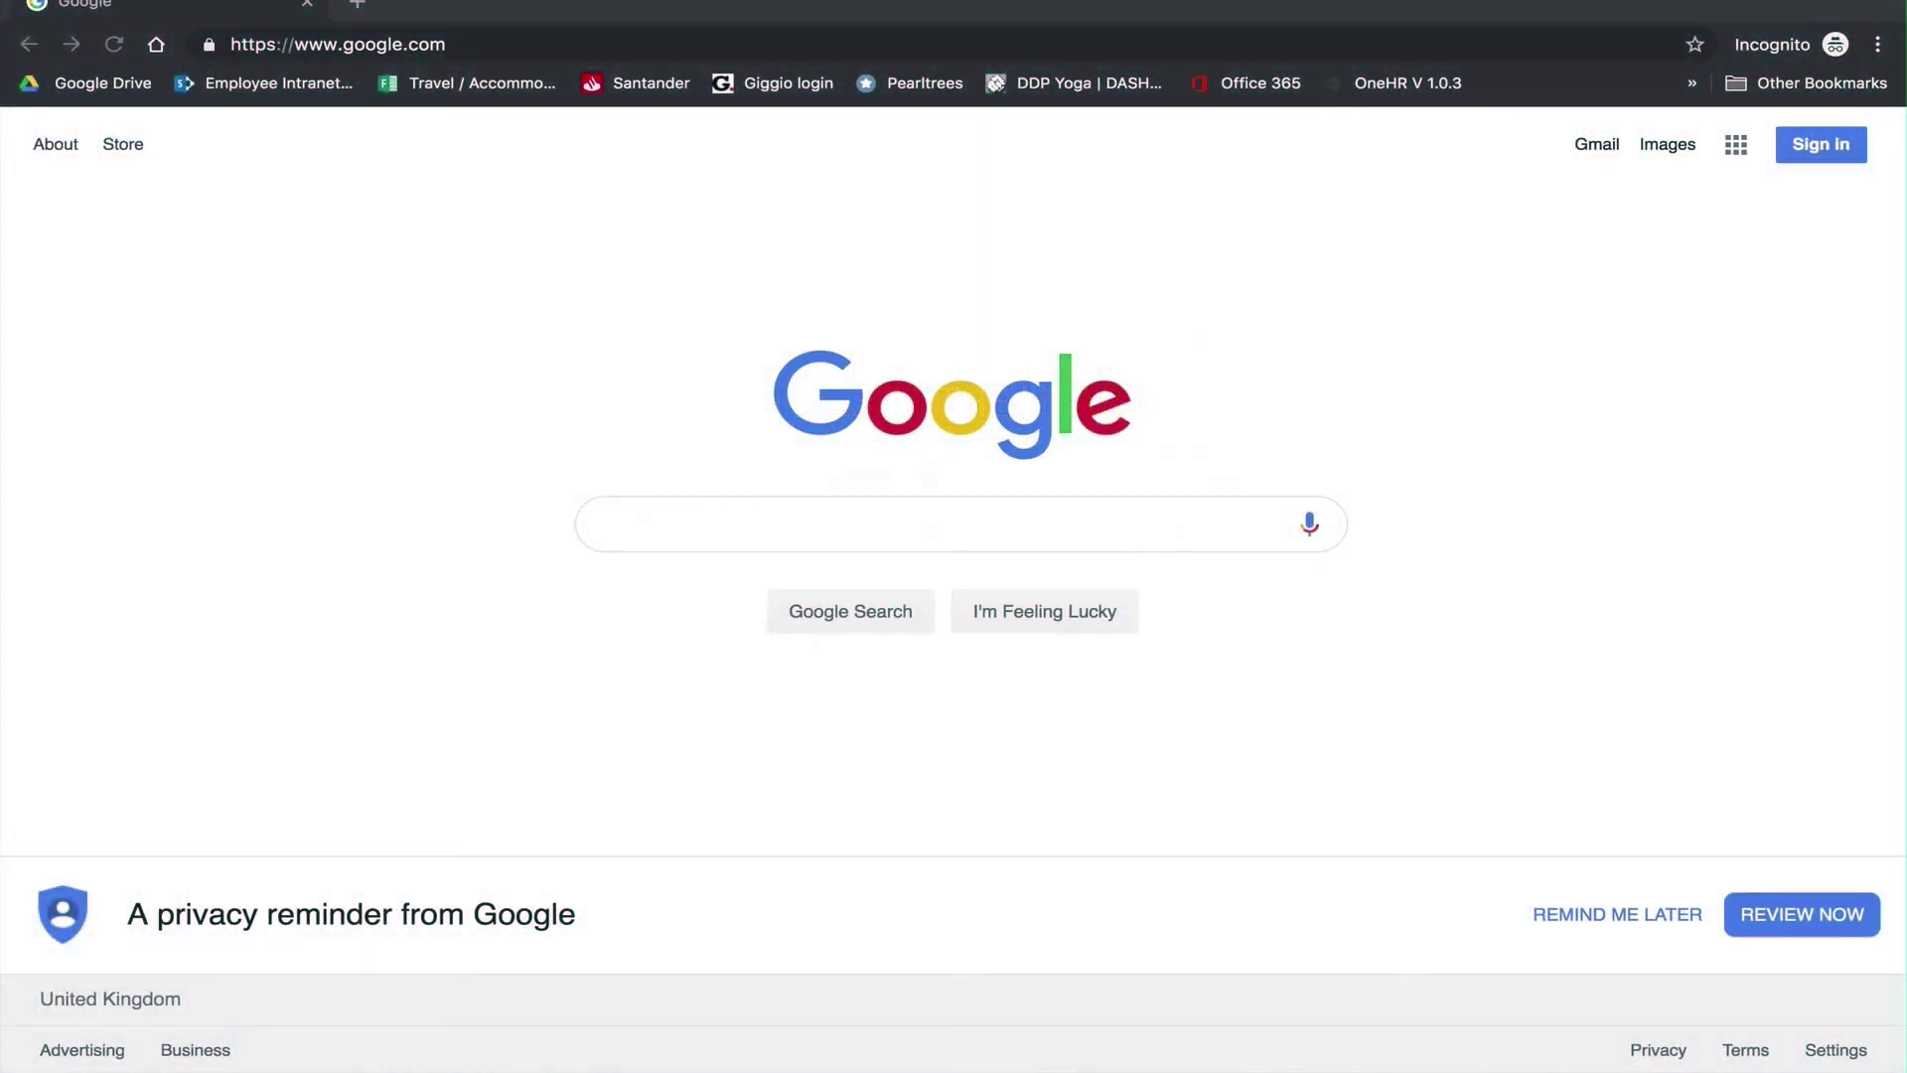
# Go to screencast-o-matic.com in Chrome and launch the free screen recorder.
pyautogui.click(342, 45)
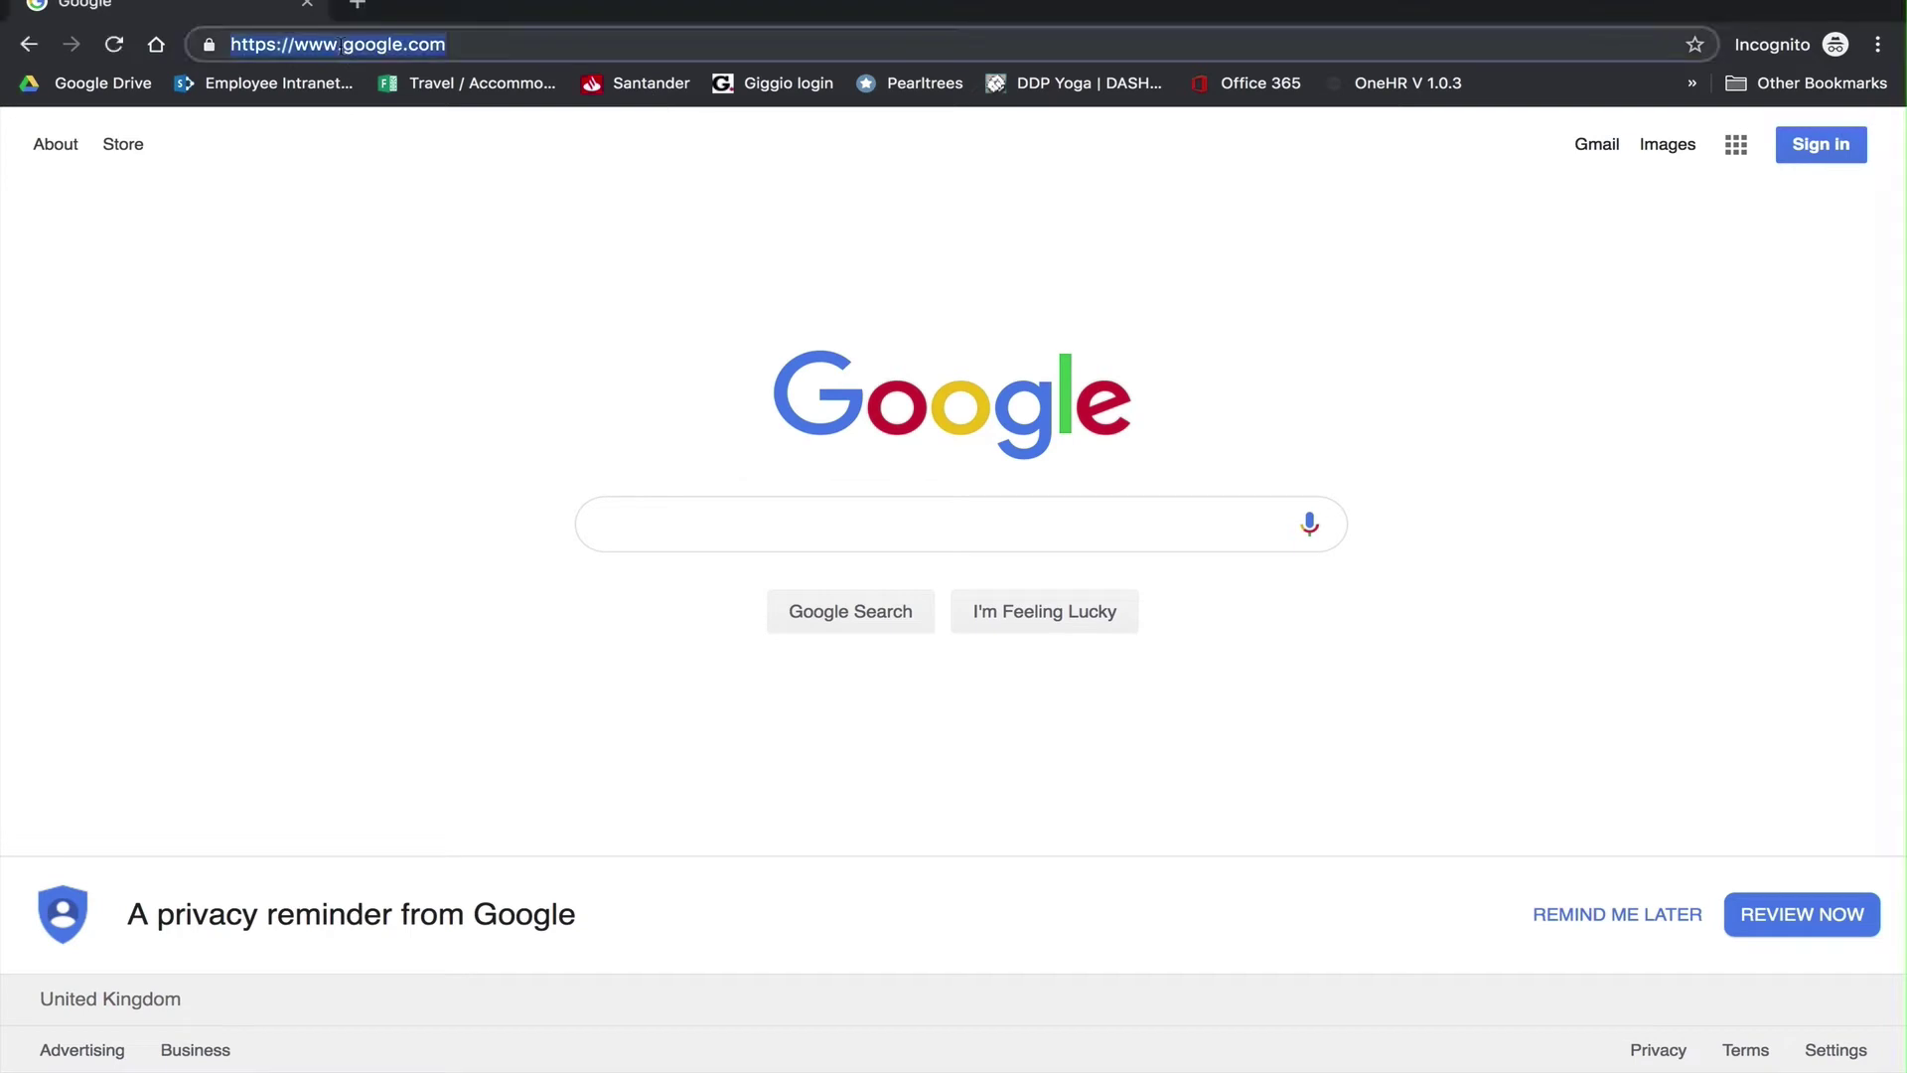
pyautogui.write('screencast-o-matic')
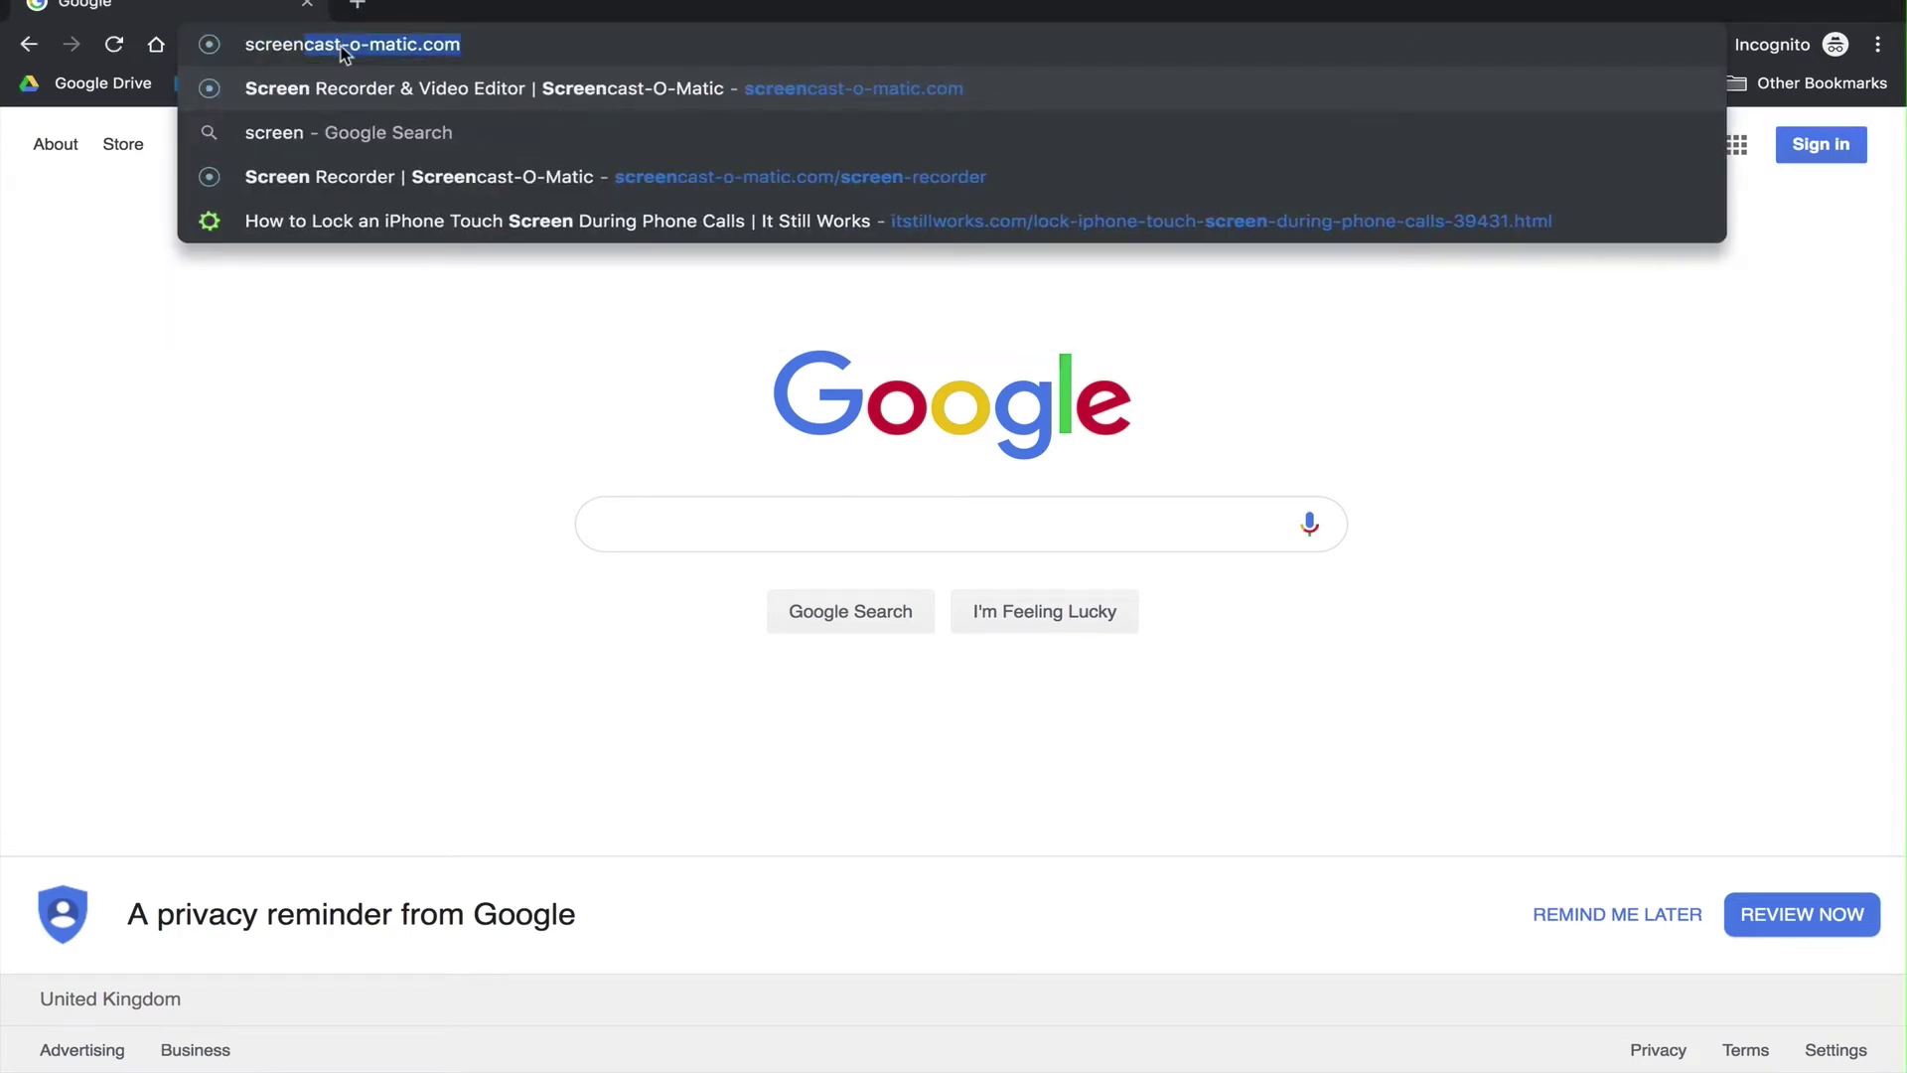
pyautogui.press('Return')
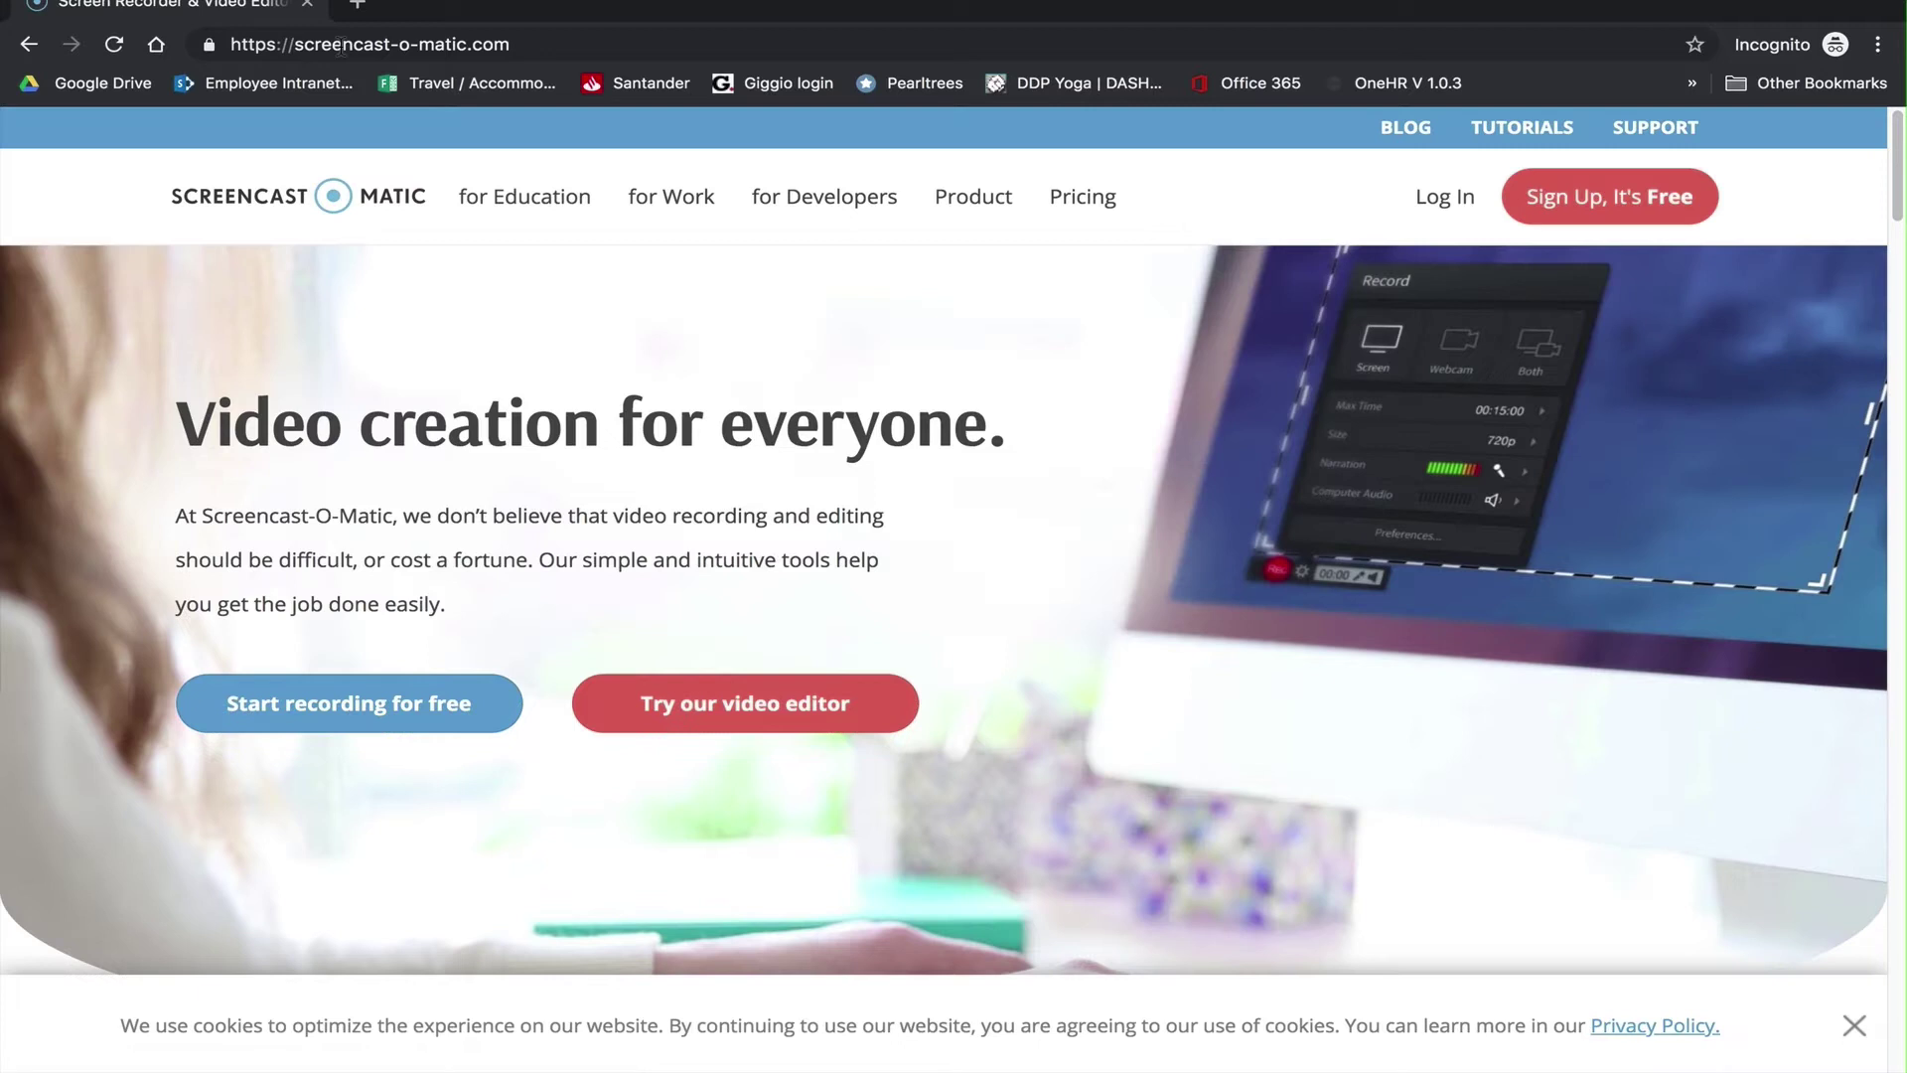
pyautogui.click(377, 717)
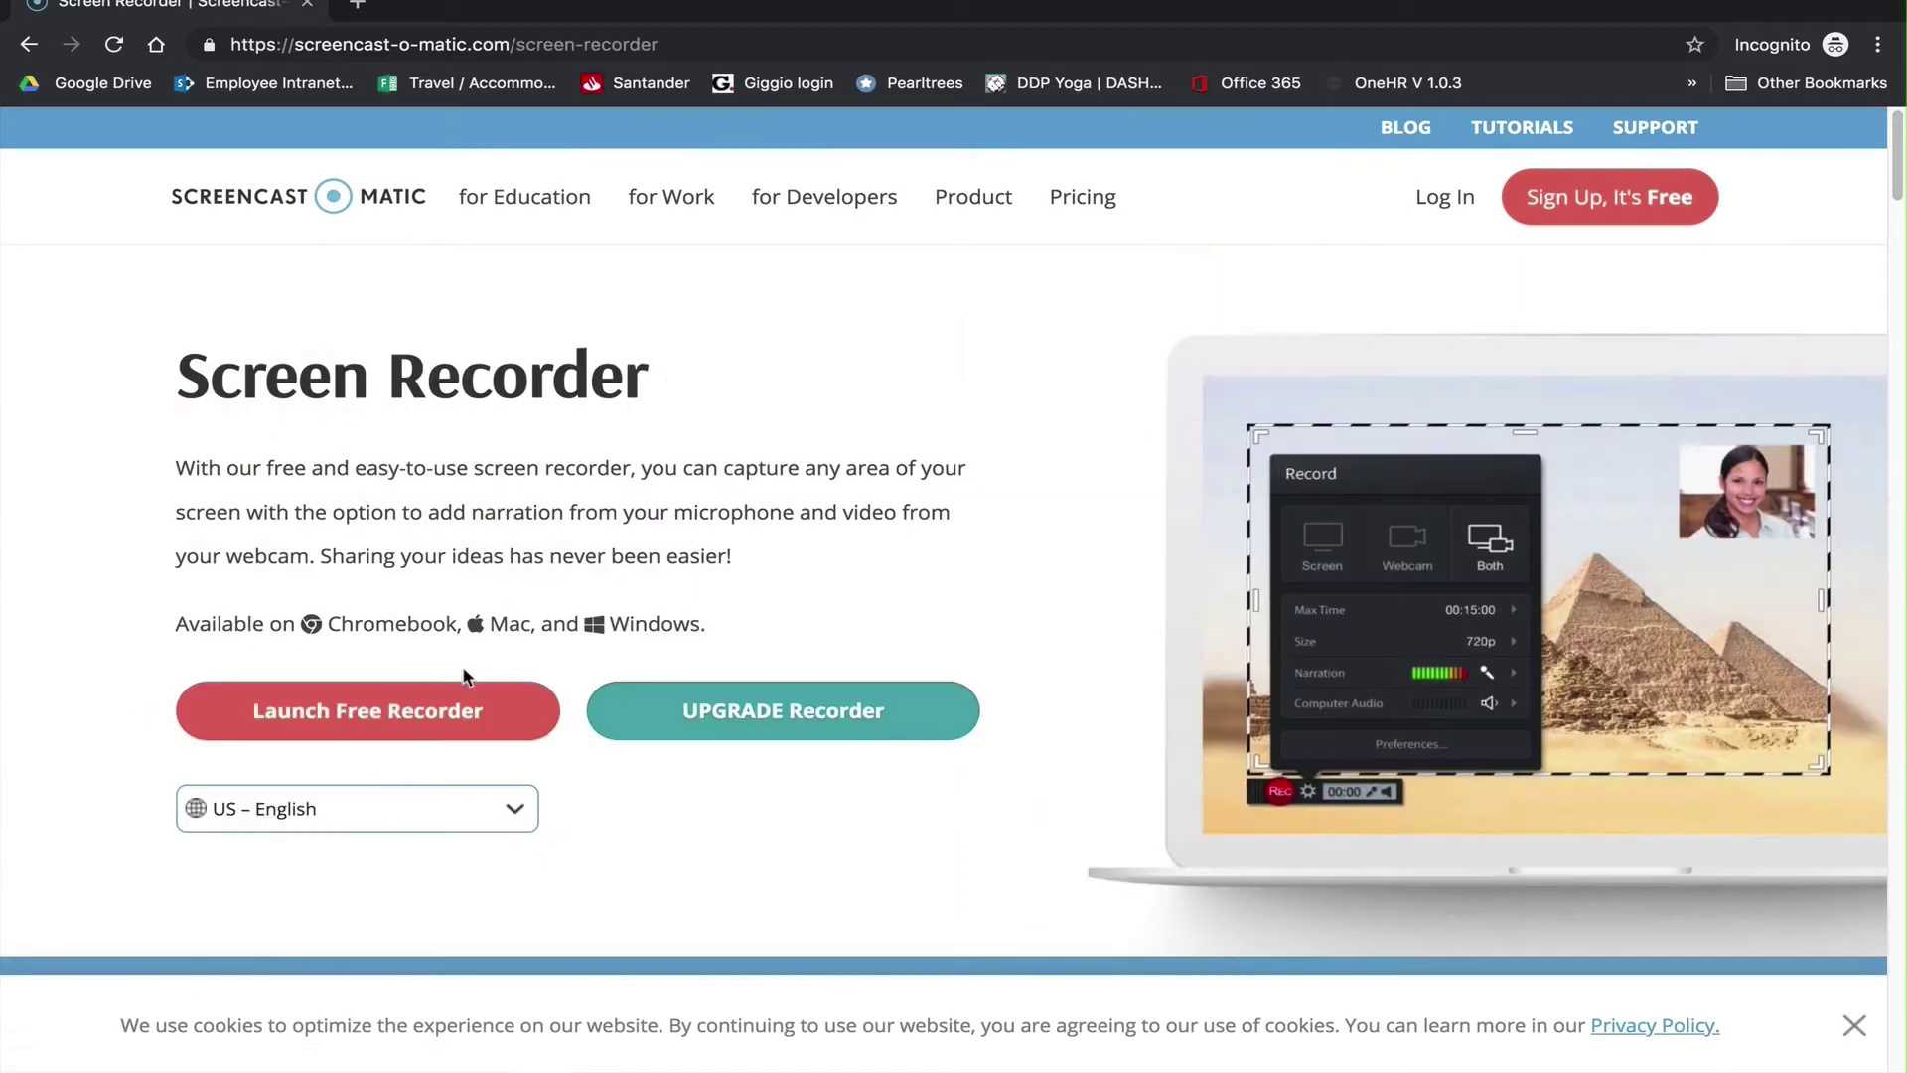
pyautogui.click(425, 711)
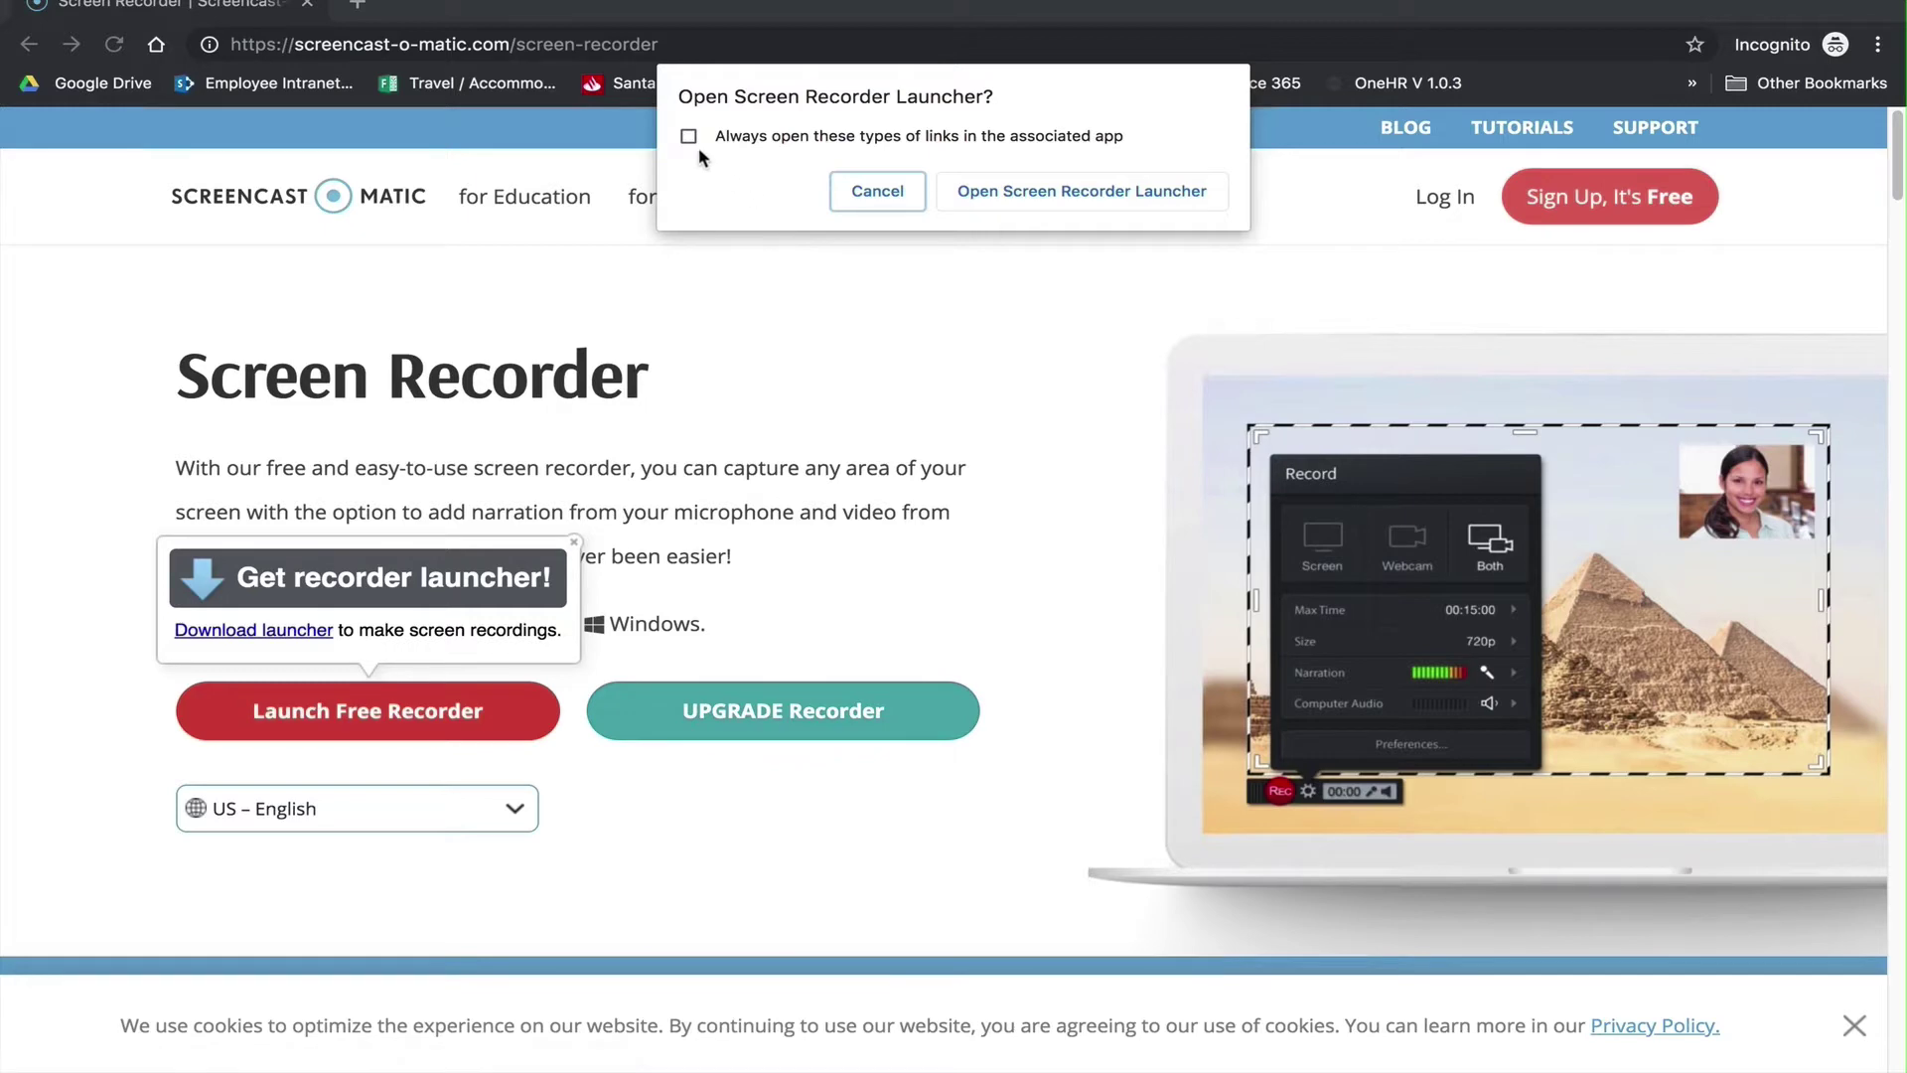
# Open the recorder launcher, check the free time limit, and shrink the capture area to 1380 x 770.
pyautogui.click(1022, 189)
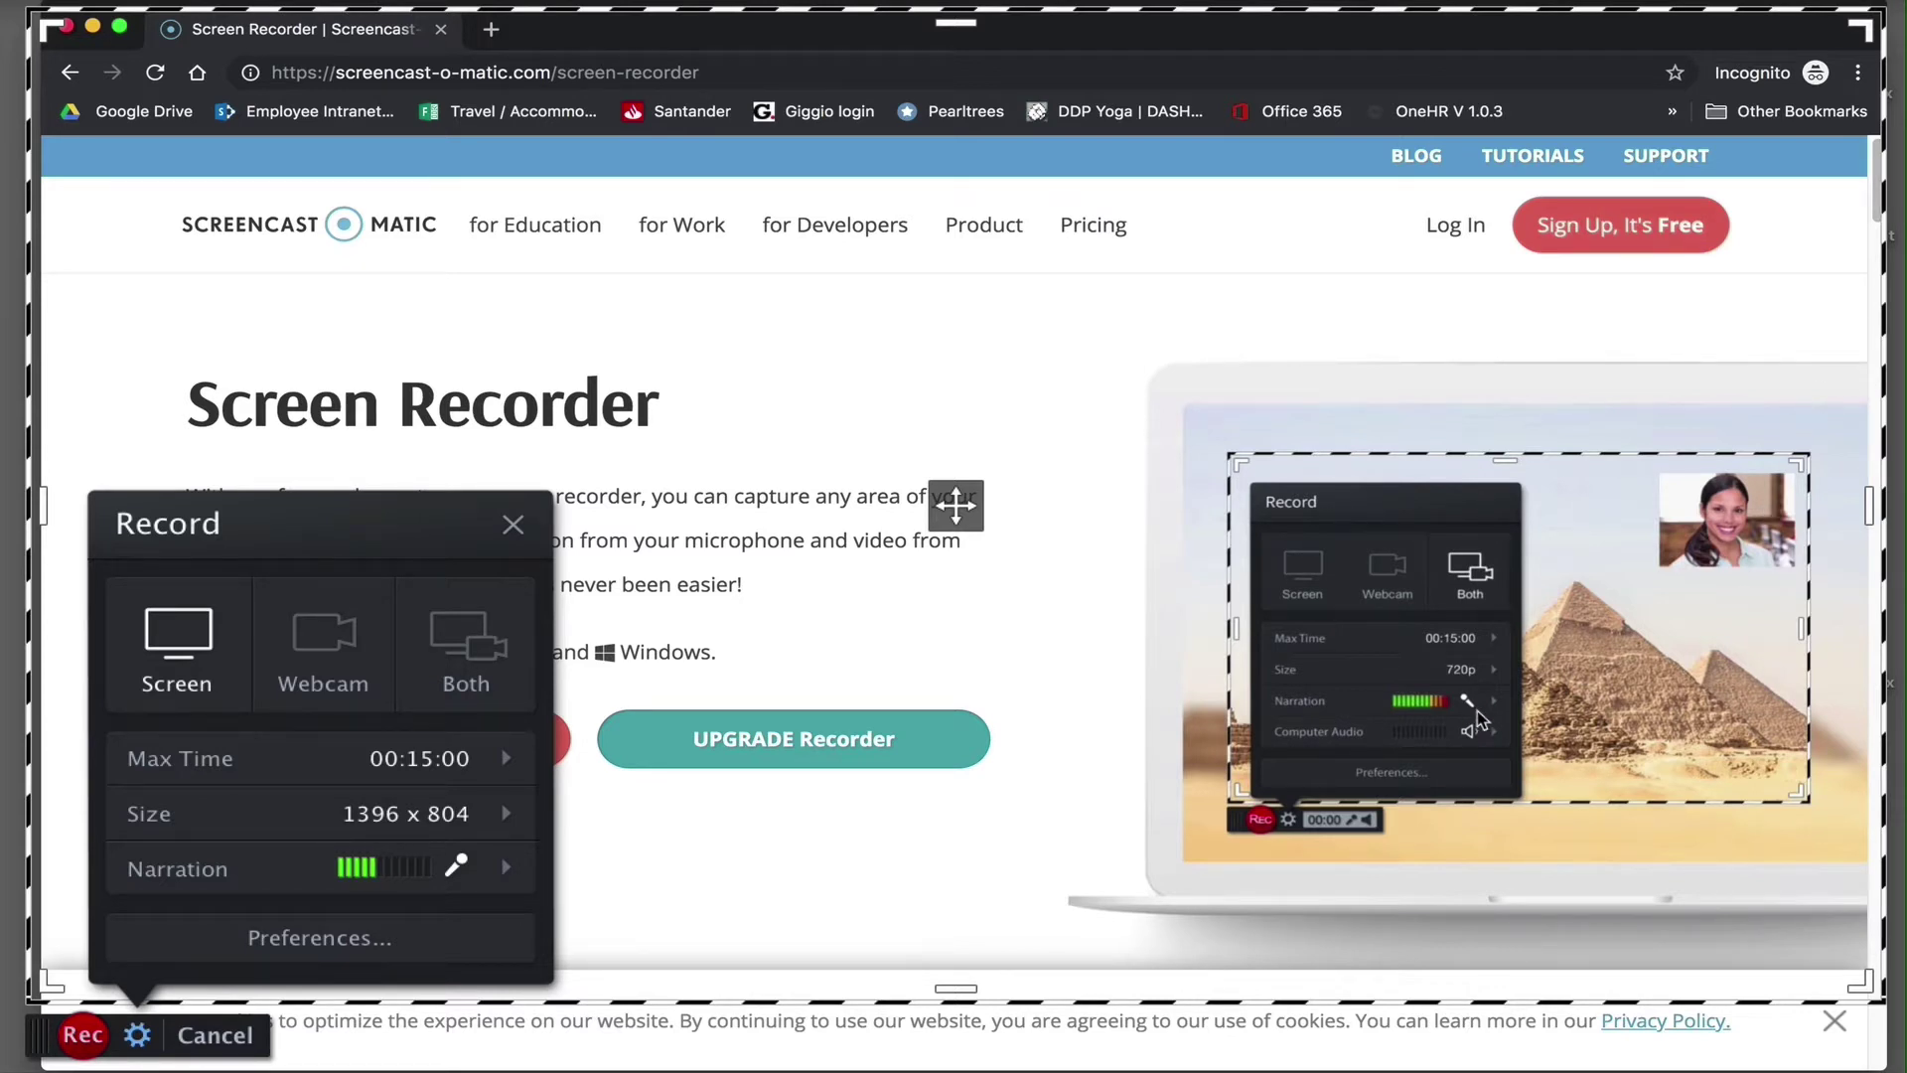
pyautogui.click(251, 771)
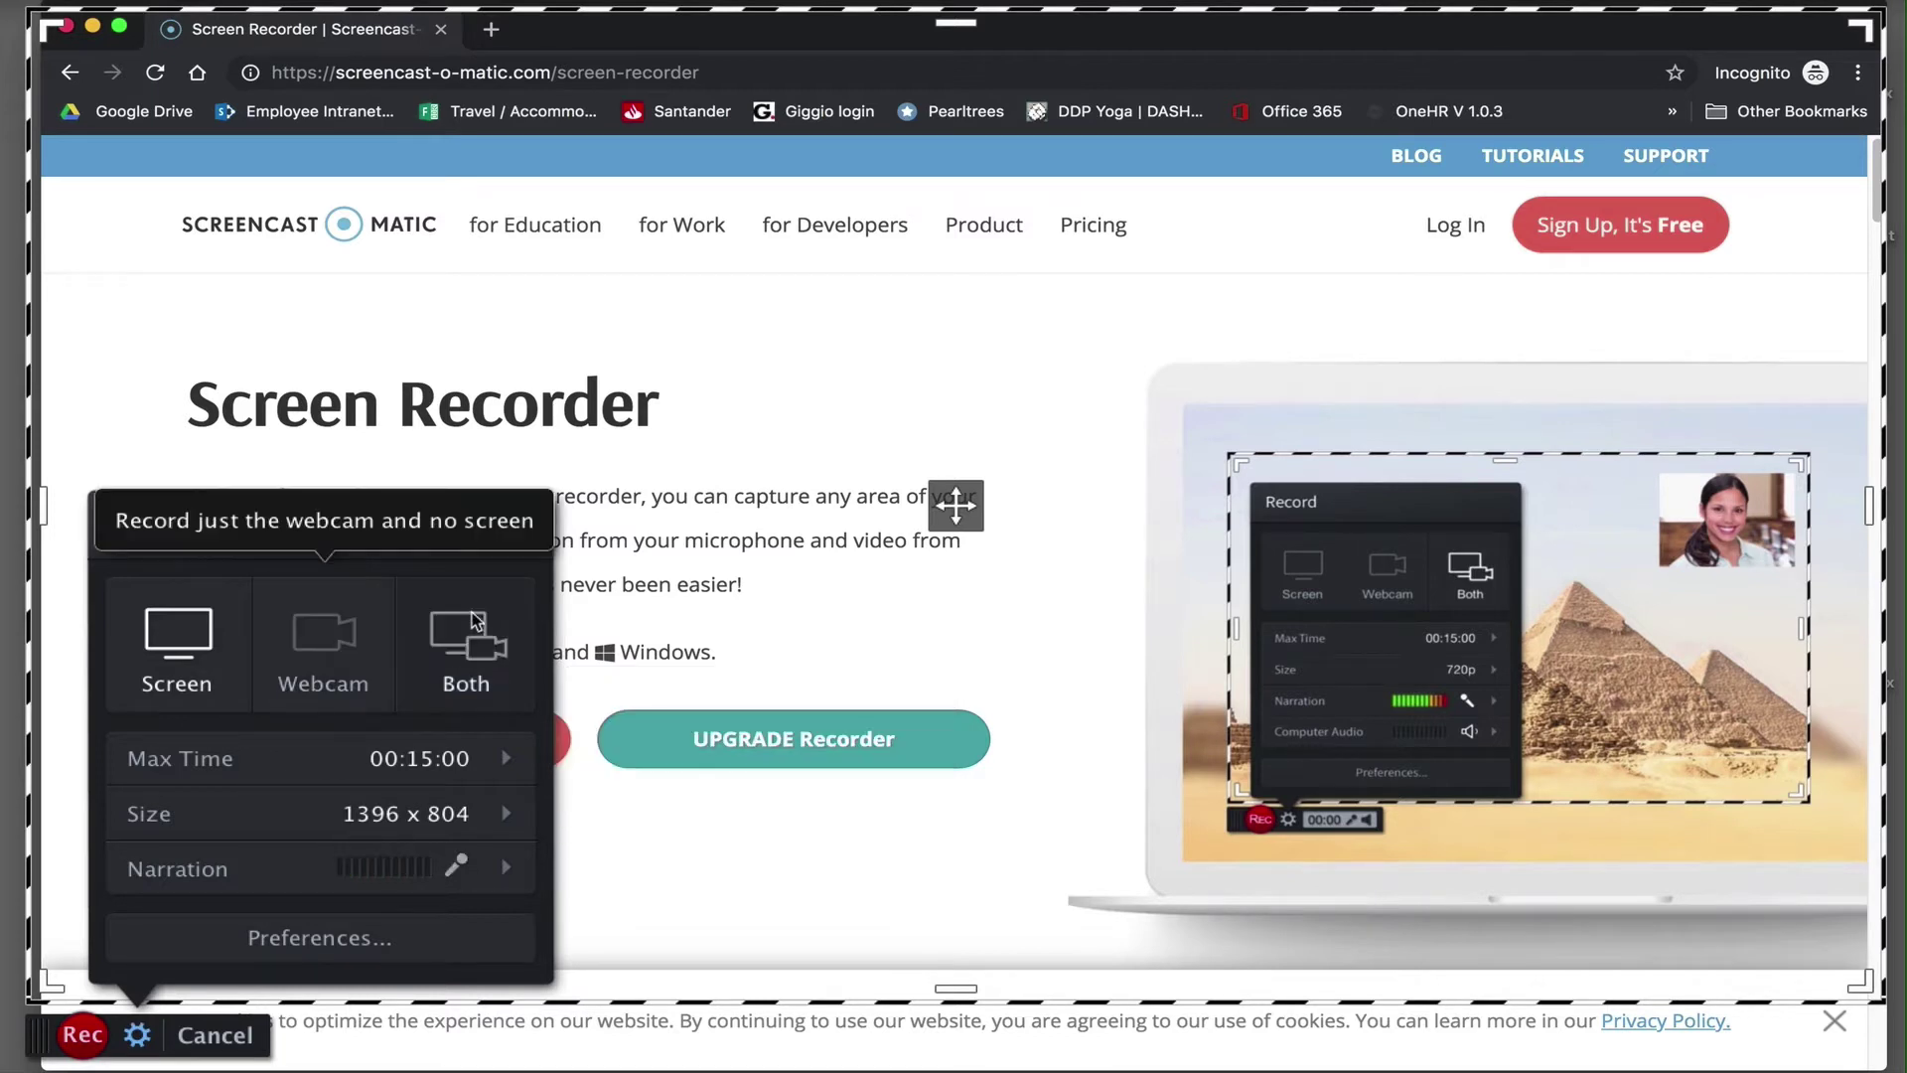
pyautogui.moveTo(230, 761)
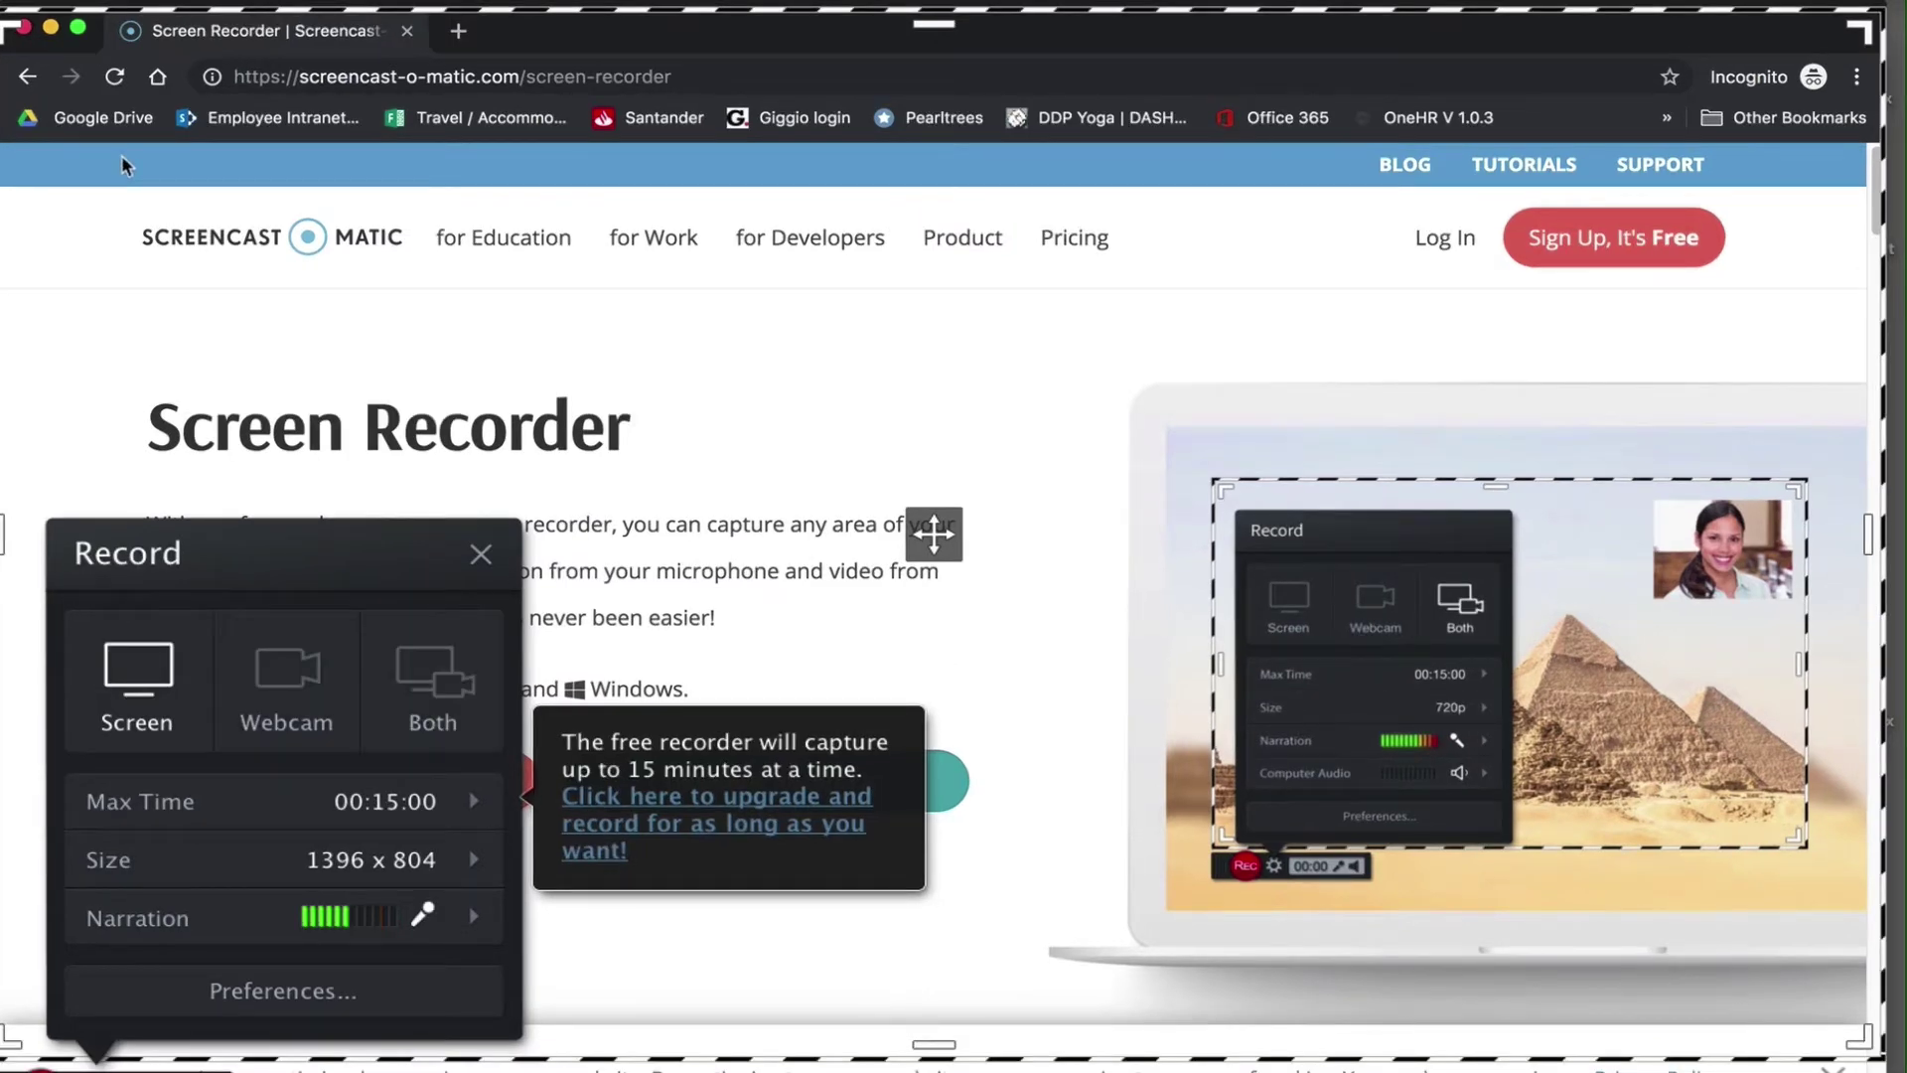
pyautogui.moveTo(8, 35)
pyautogui.mouseDown()
pyautogui.moveTo(79, 49)
pyautogui.moveTo(44, 20)
pyautogui.moveTo(64, 212)
pyautogui.moveTo(663, 268)
pyautogui.moveTo(810, 310)
pyautogui.moveTo(512, 276)
pyautogui.moveTo(81, 119)
pyautogui.moveTo(10, 52)
pyautogui.mouseUp()
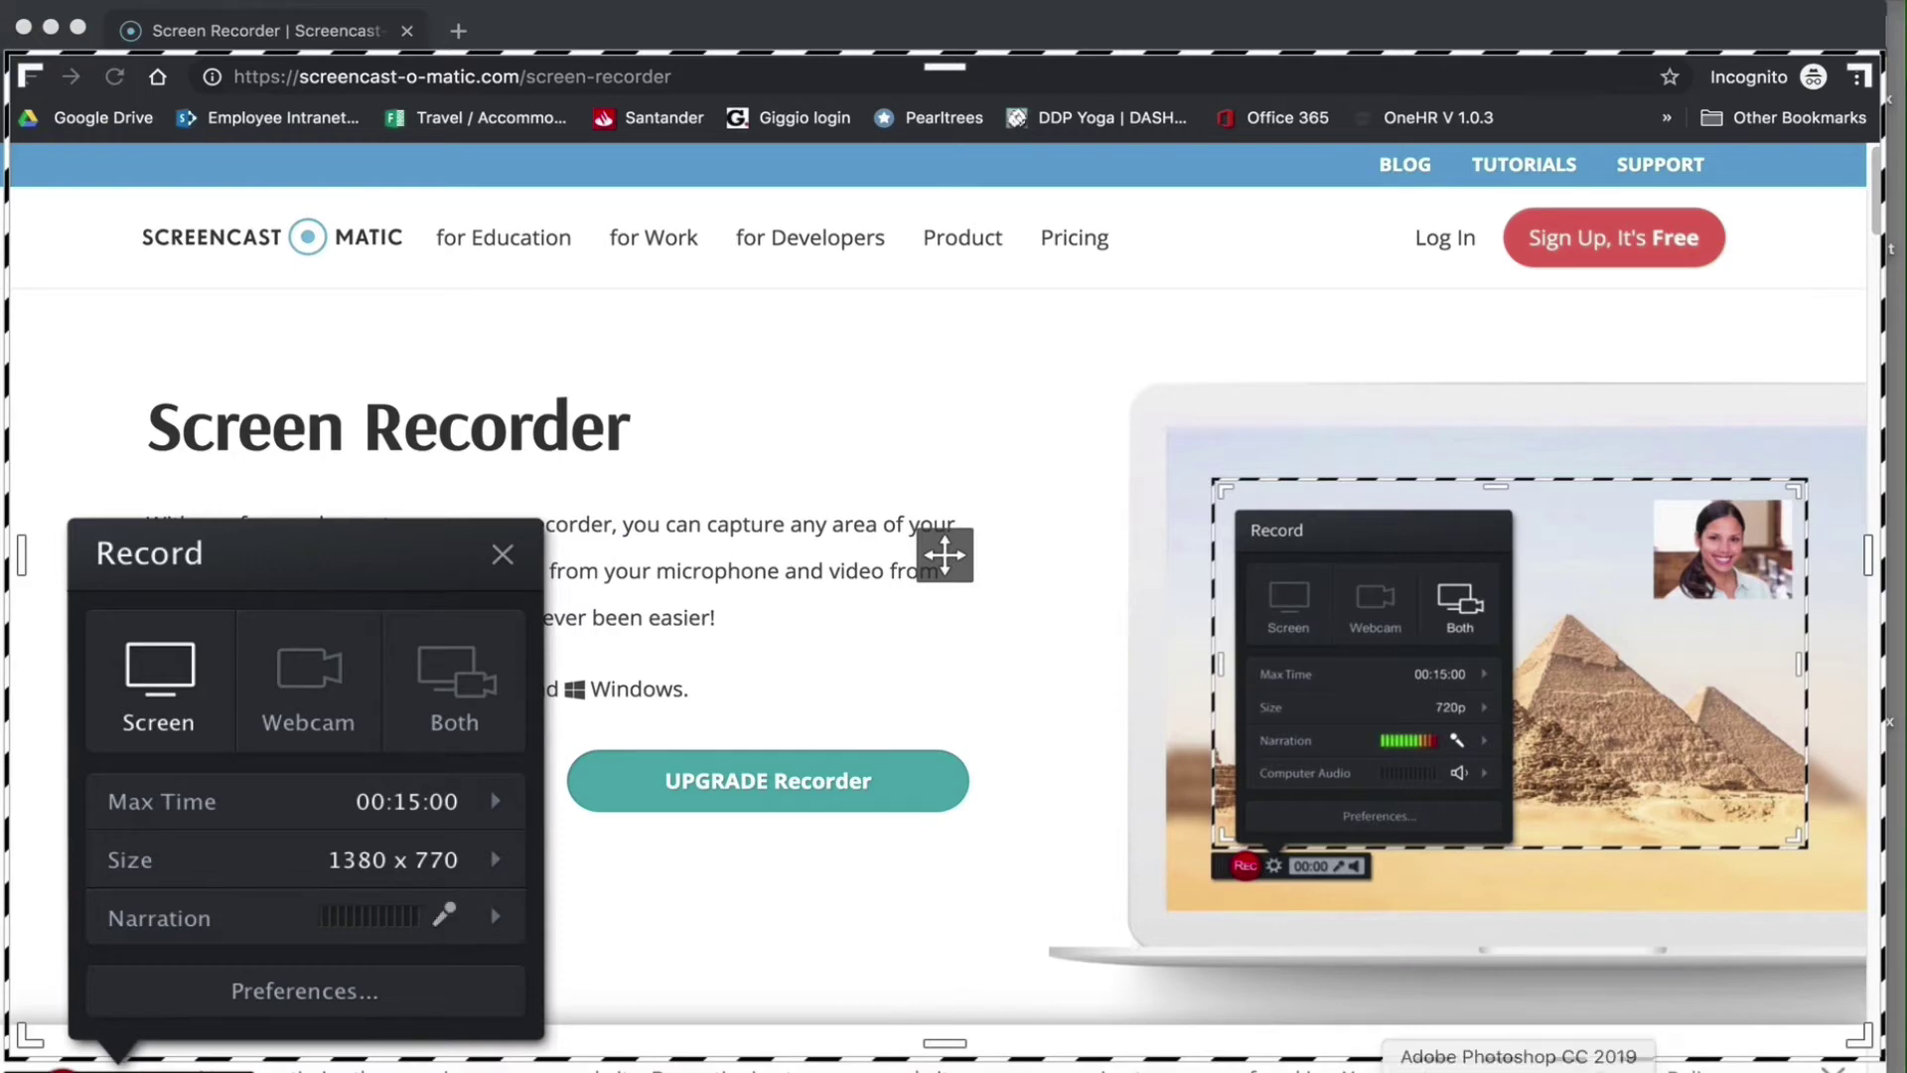
# Switch to the Word workbook and start the screen recording with Alt+P.
pyautogui.click(1460, 1063)
pyautogui.scroll(-3, 1201, 315)
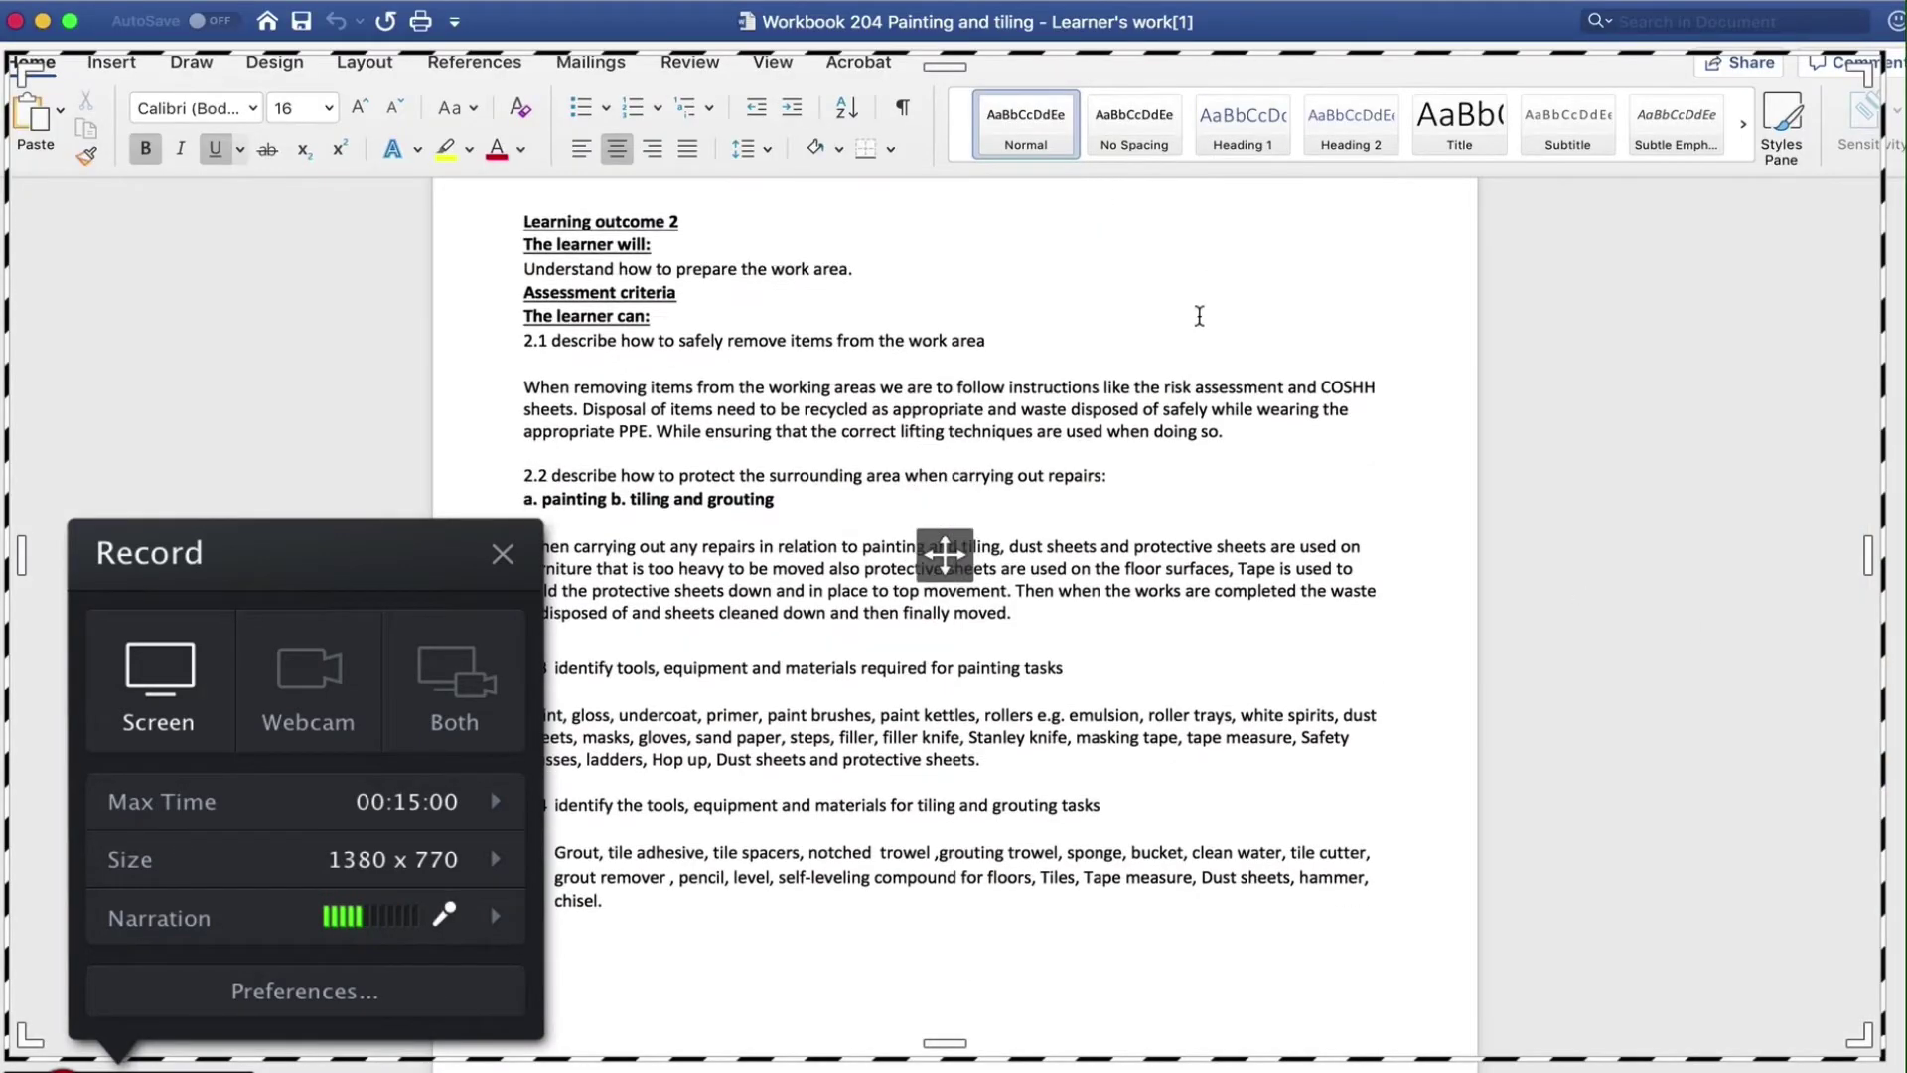
pyautogui.scroll(1, 1199, 316)
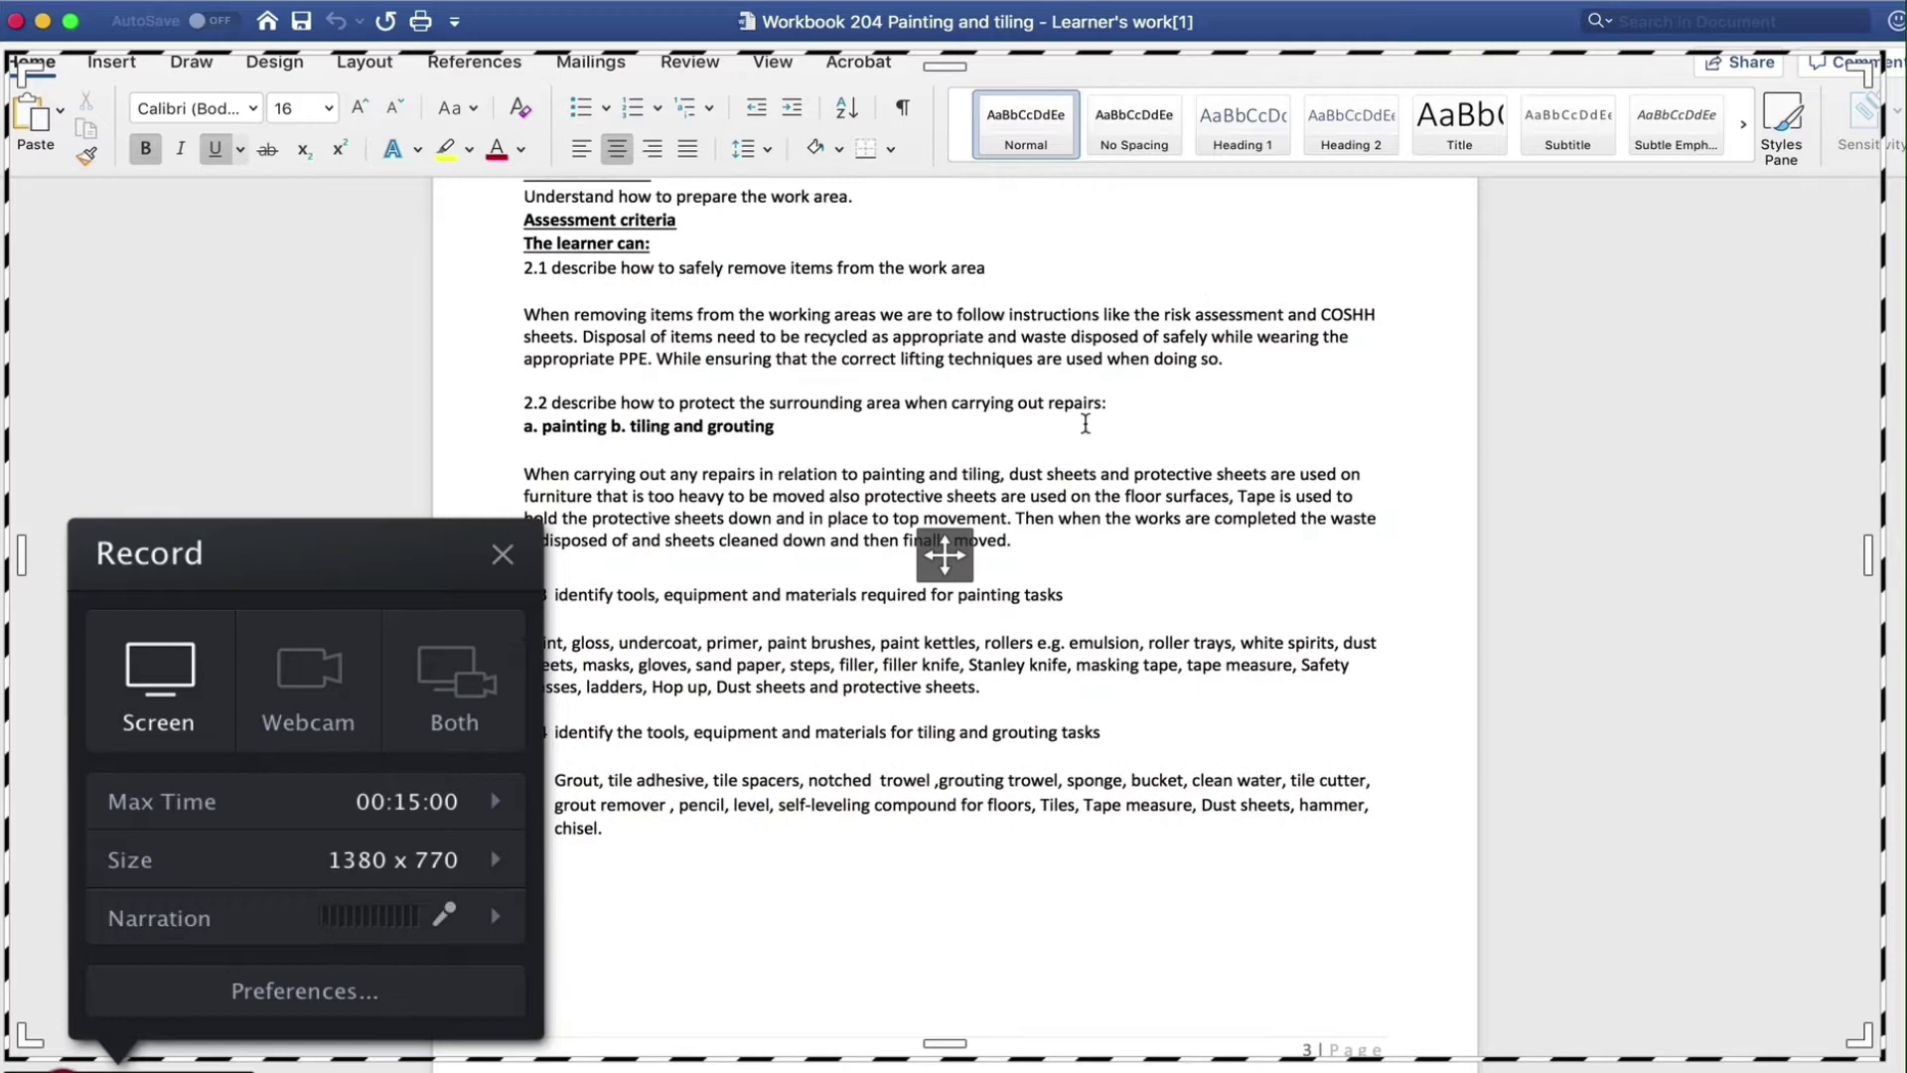
pyautogui.click(494, 803)
pyautogui.hotkey('alt', 'p')
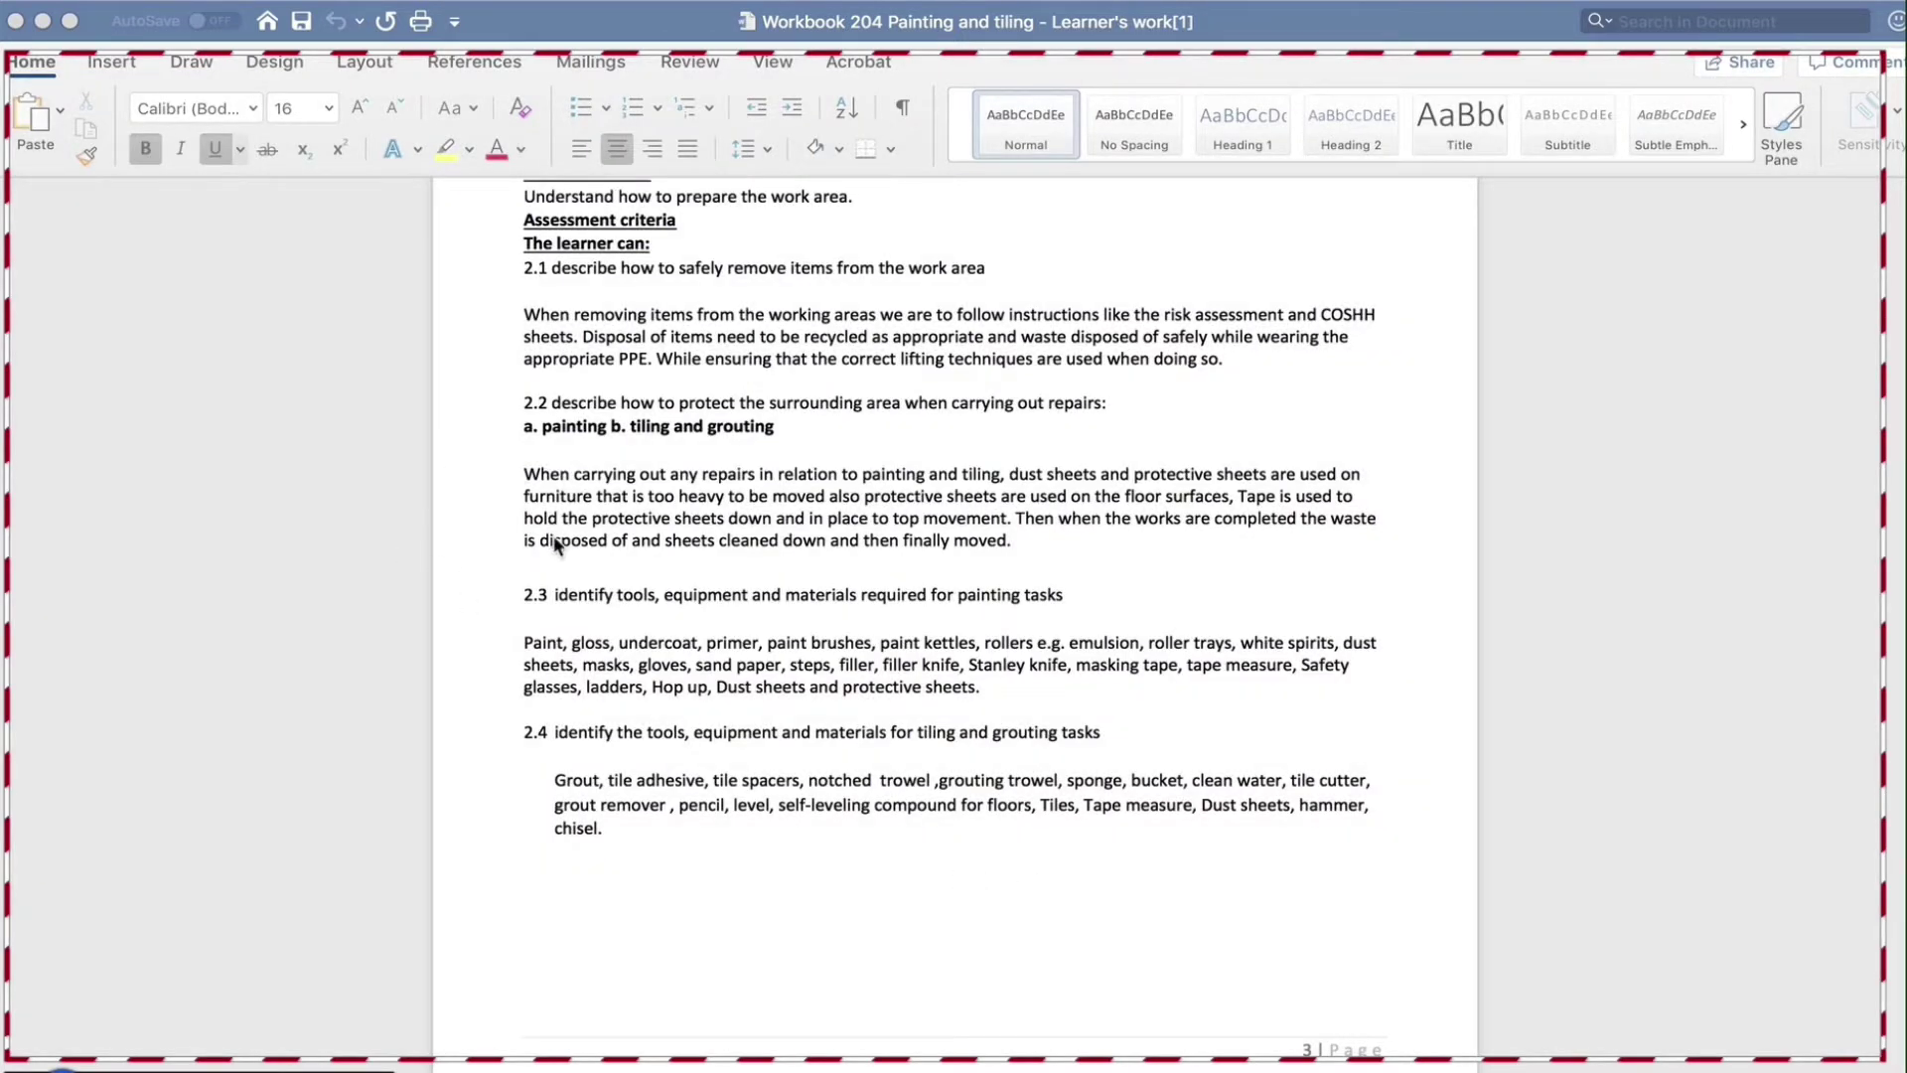
# Highlight the working-areas phrase, the floor surfaces wording and the answer paragraphs while narrating.
pyautogui.scroll(-1, 578, 389)
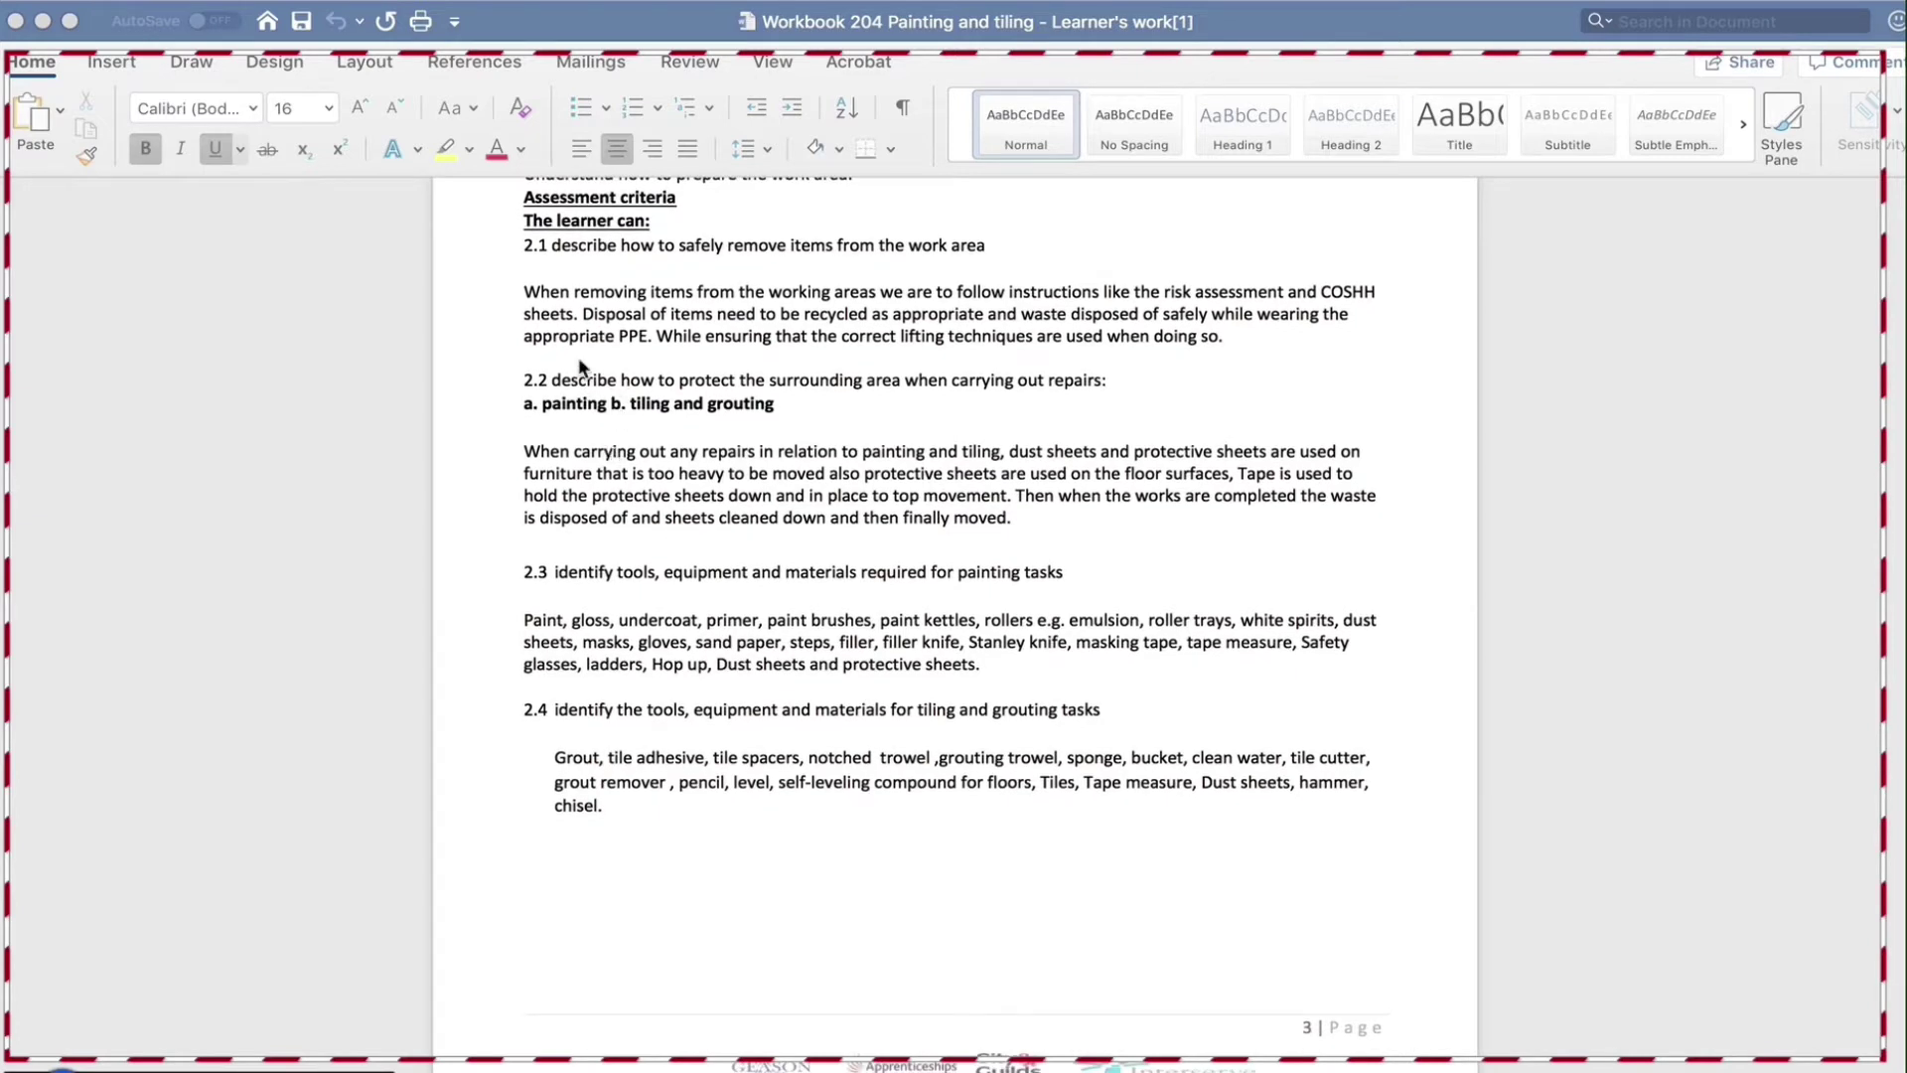
pyautogui.click(526, 291)
pyautogui.moveTo(527, 291); pyautogui.dragTo(869, 294)
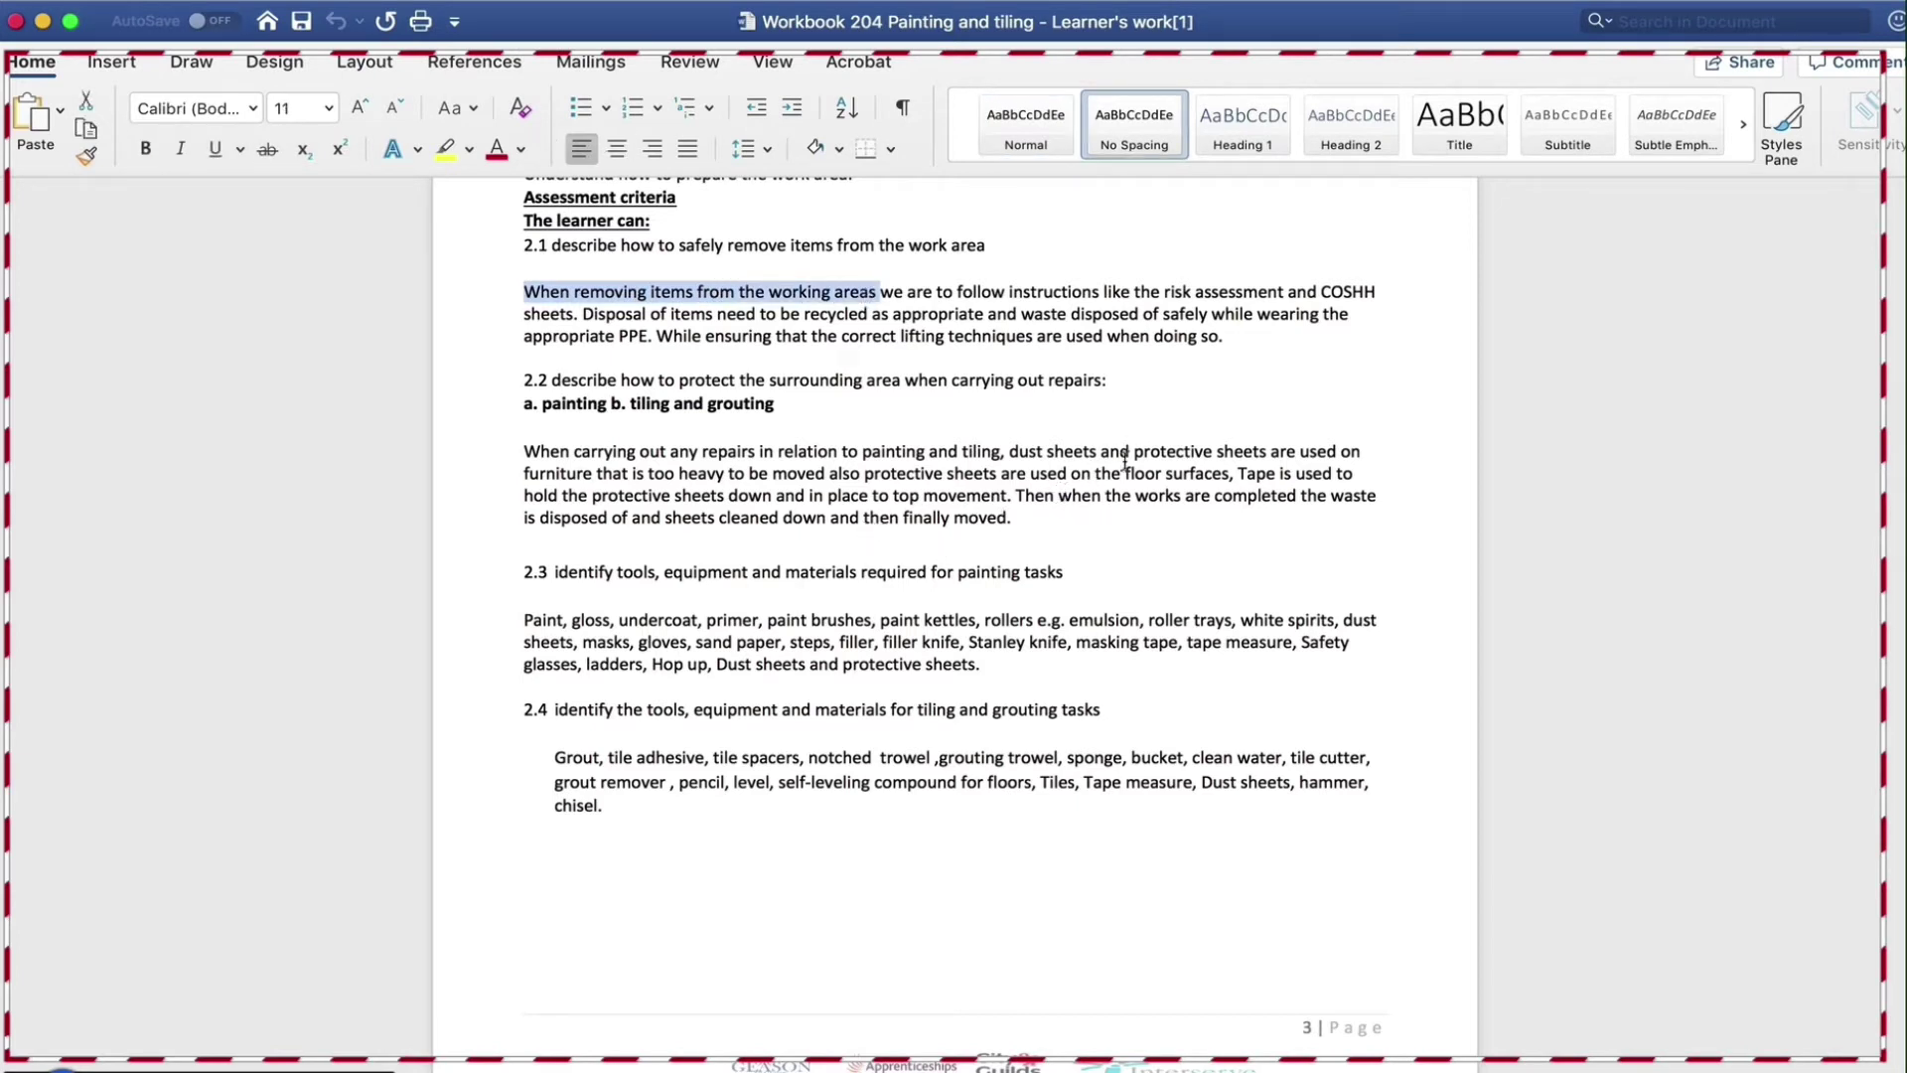
pyautogui.moveTo(1125, 473); pyautogui.dragTo(1280, 473)
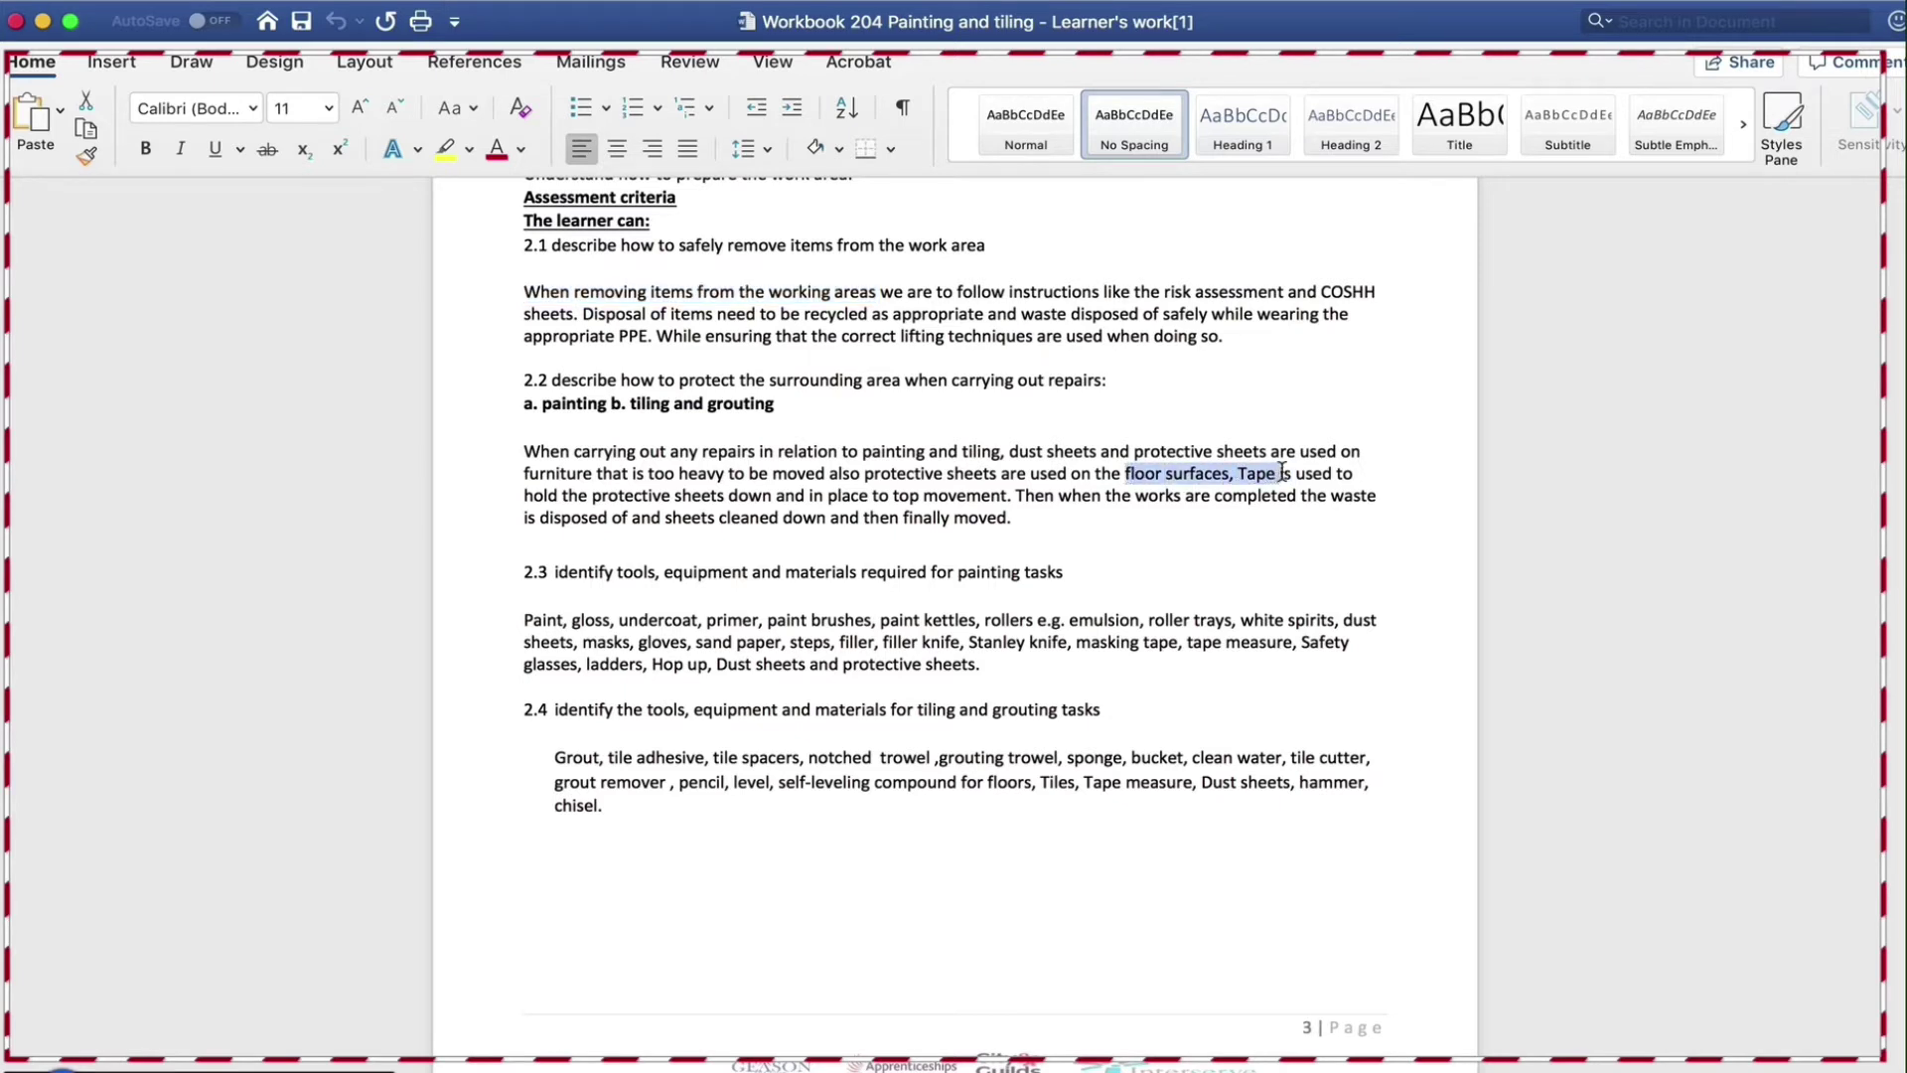
pyautogui.click(1231, 484)
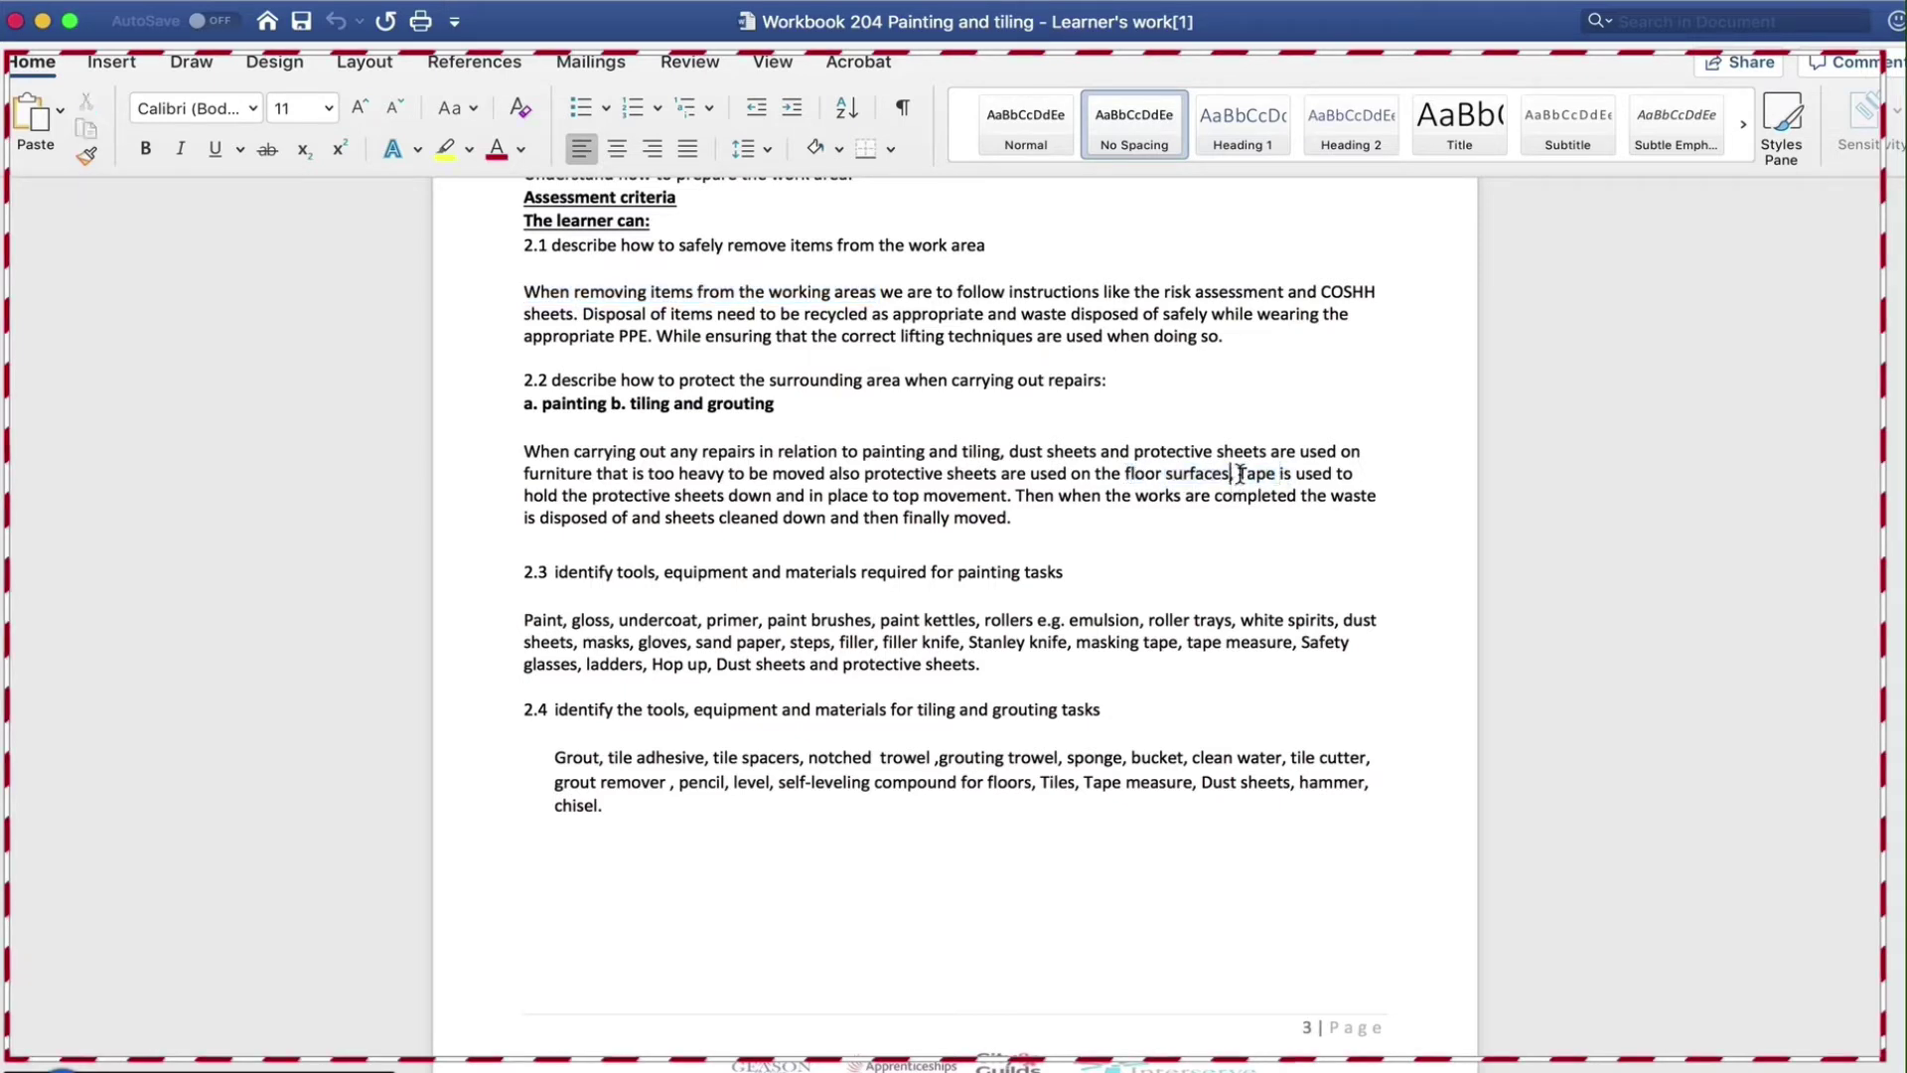
pyautogui.moveTo(1221, 474); pyautogui.dragTo(1223, 475)
pyautogui.moveTo(516, 292); pyautogui.dragTo(1061, 389)
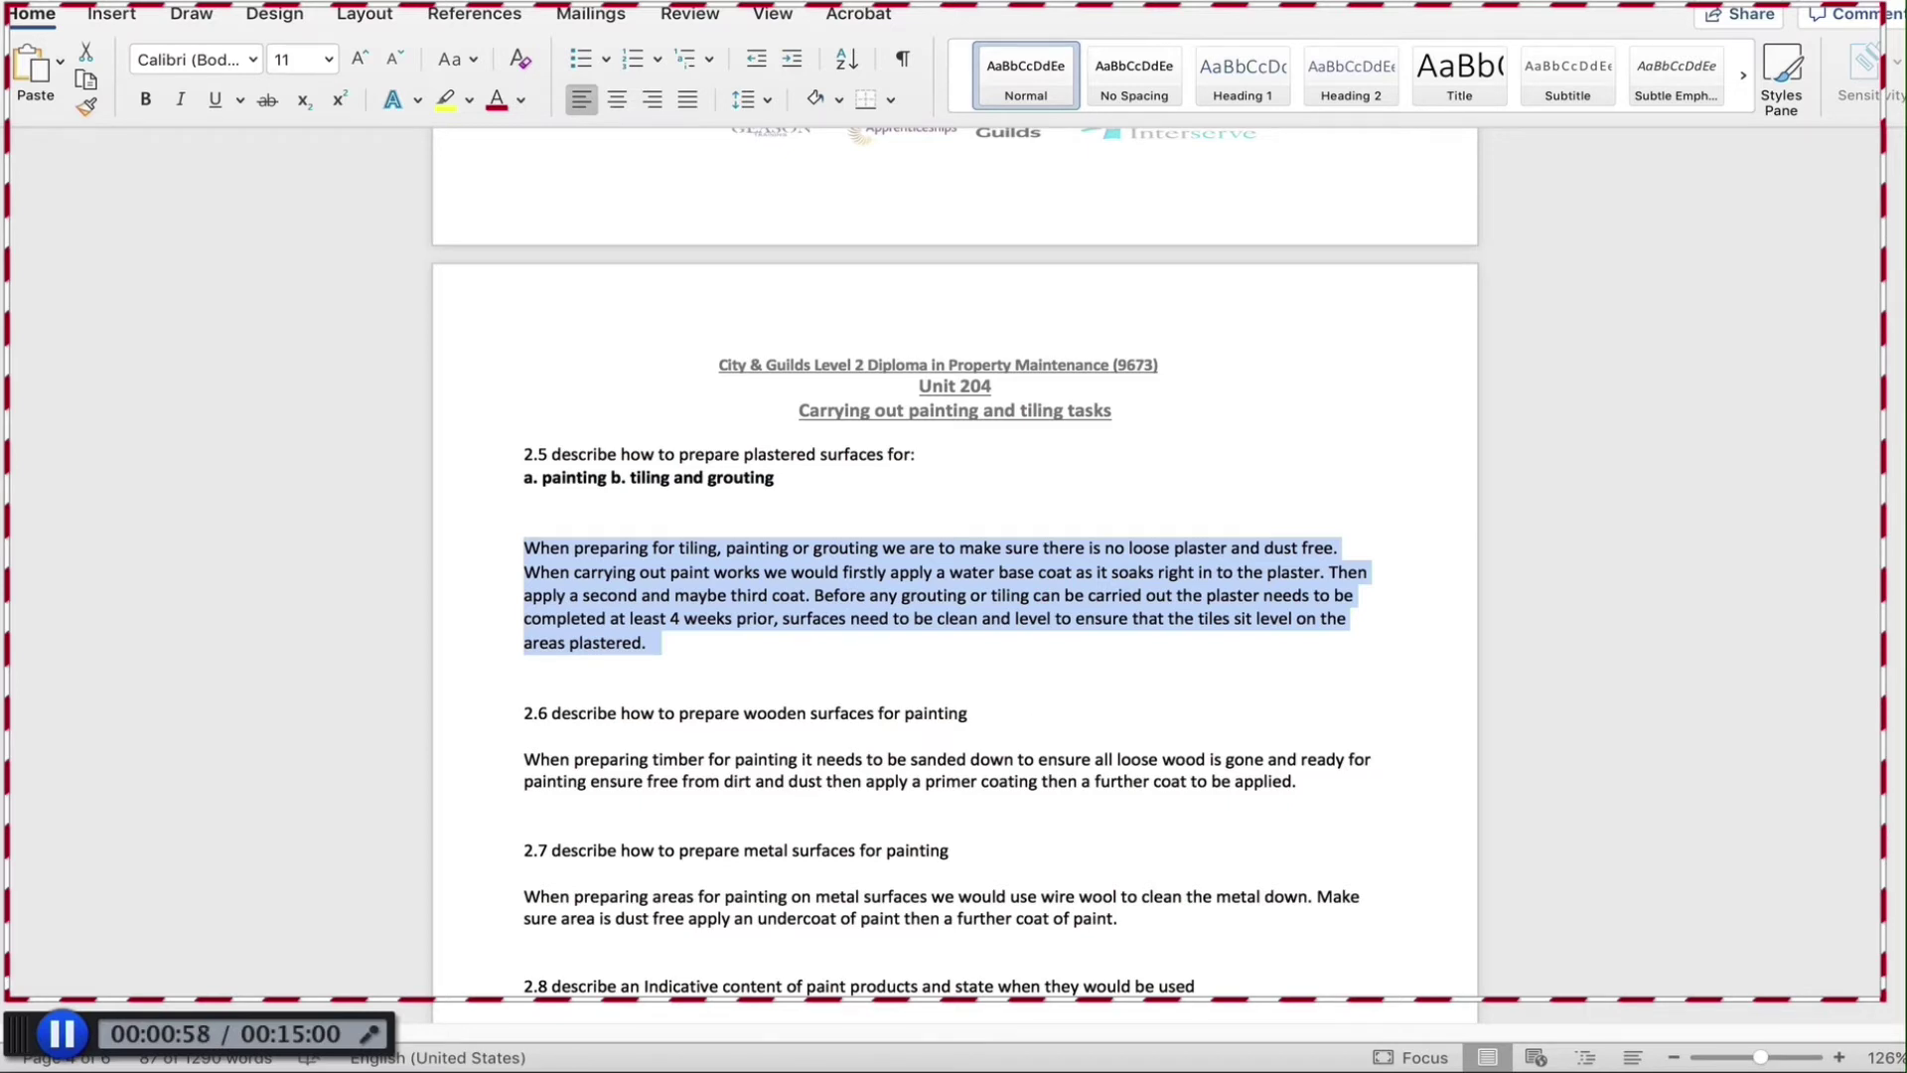
# Pause and finish the recording, setting the save options aside to edit the timeline.
pyautogui.click(64, 1033)
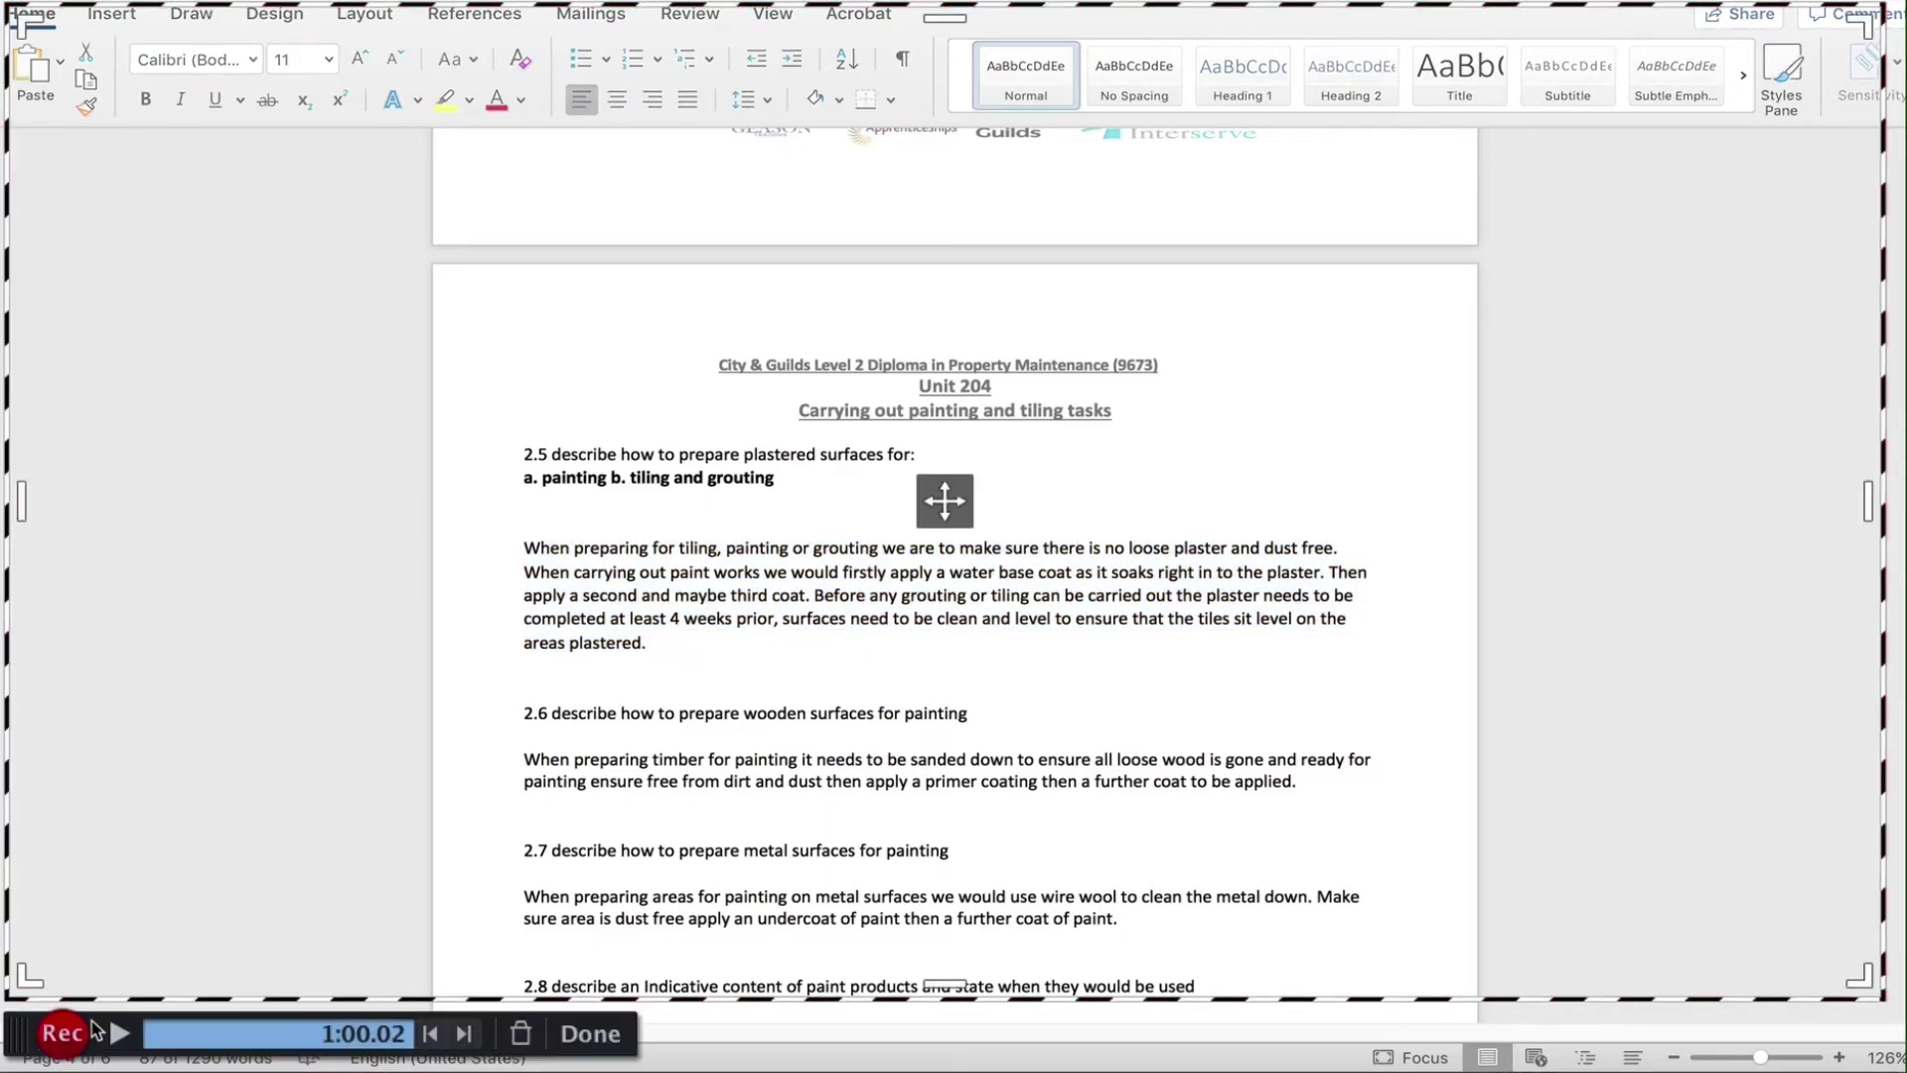
pyautogui.click(592, 1034)
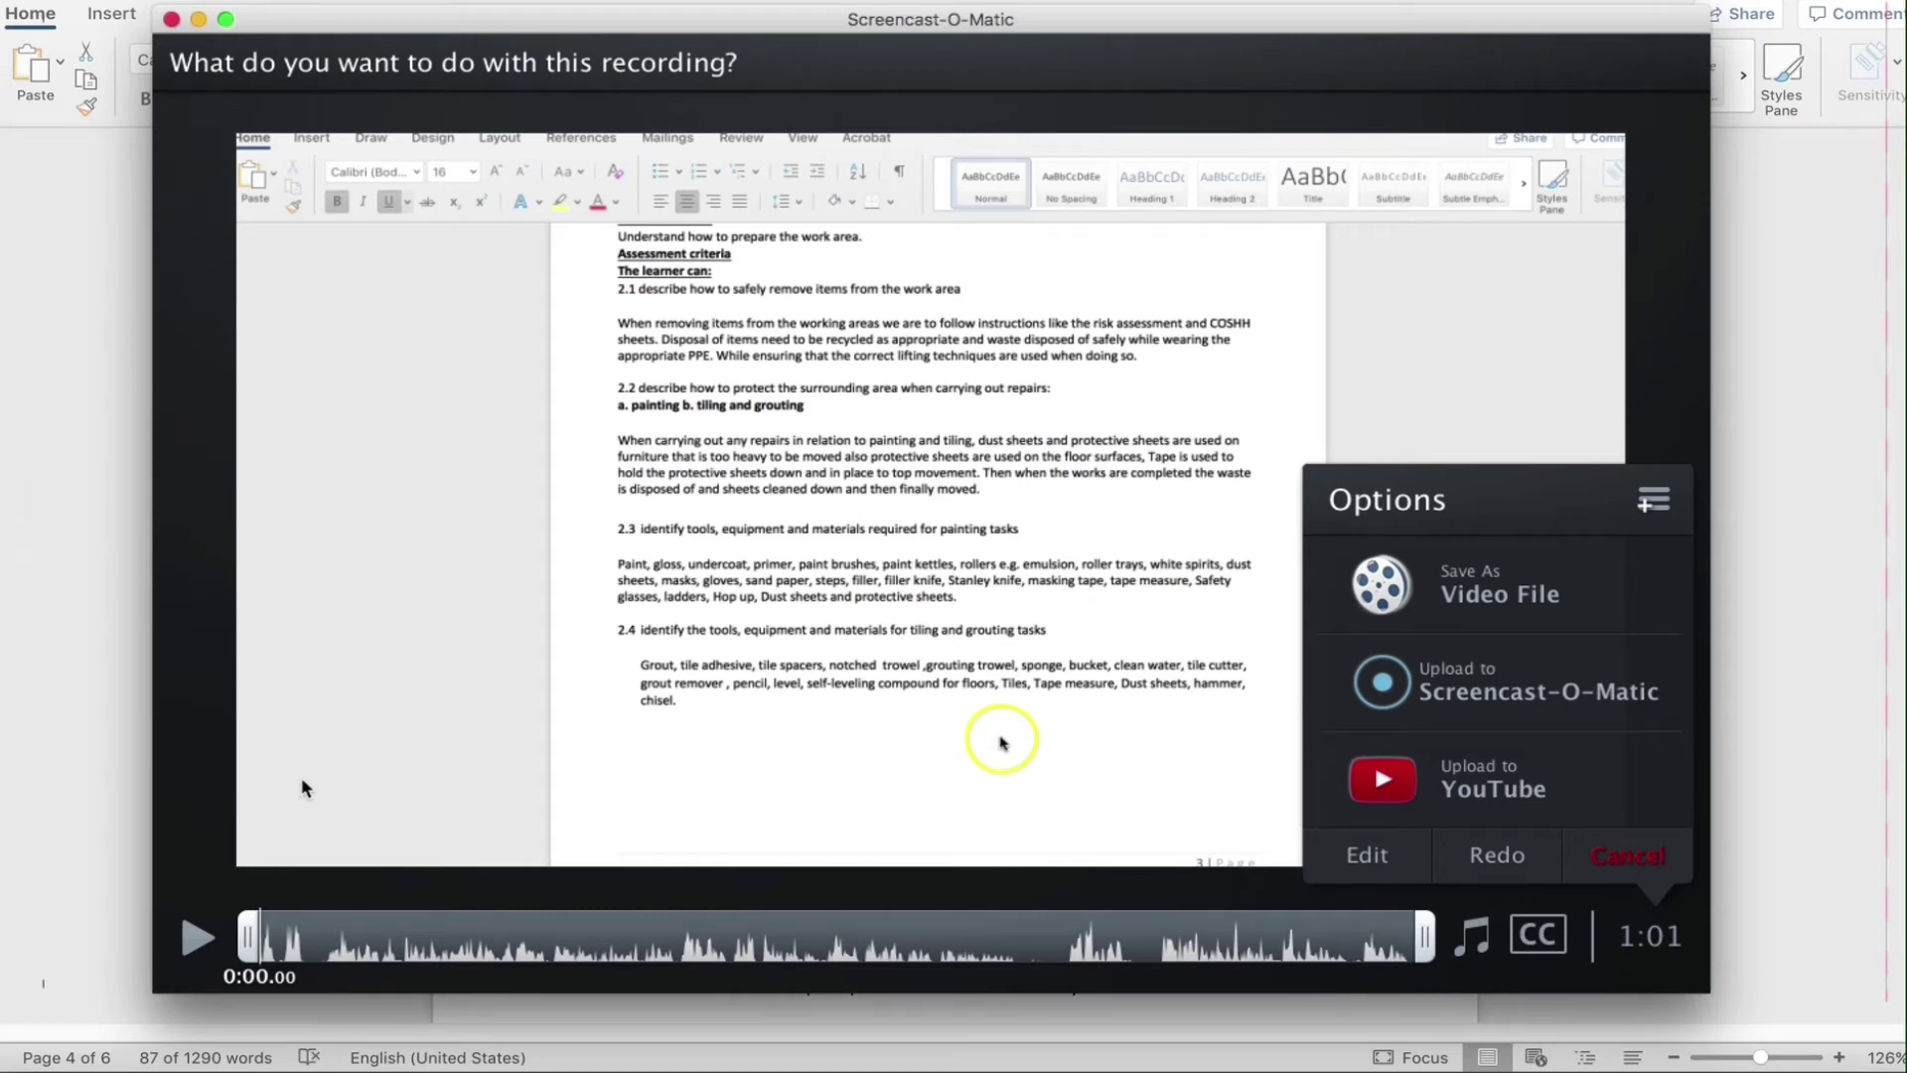
pyautogui.moveTo(259, 934)
pyautogui.mouseDown()
pyautogui.moveTo(361, 934)
pyautogui.moveTo(249, 934)
pyautogui.mouseUp()
pyautogui.click(648, 939)
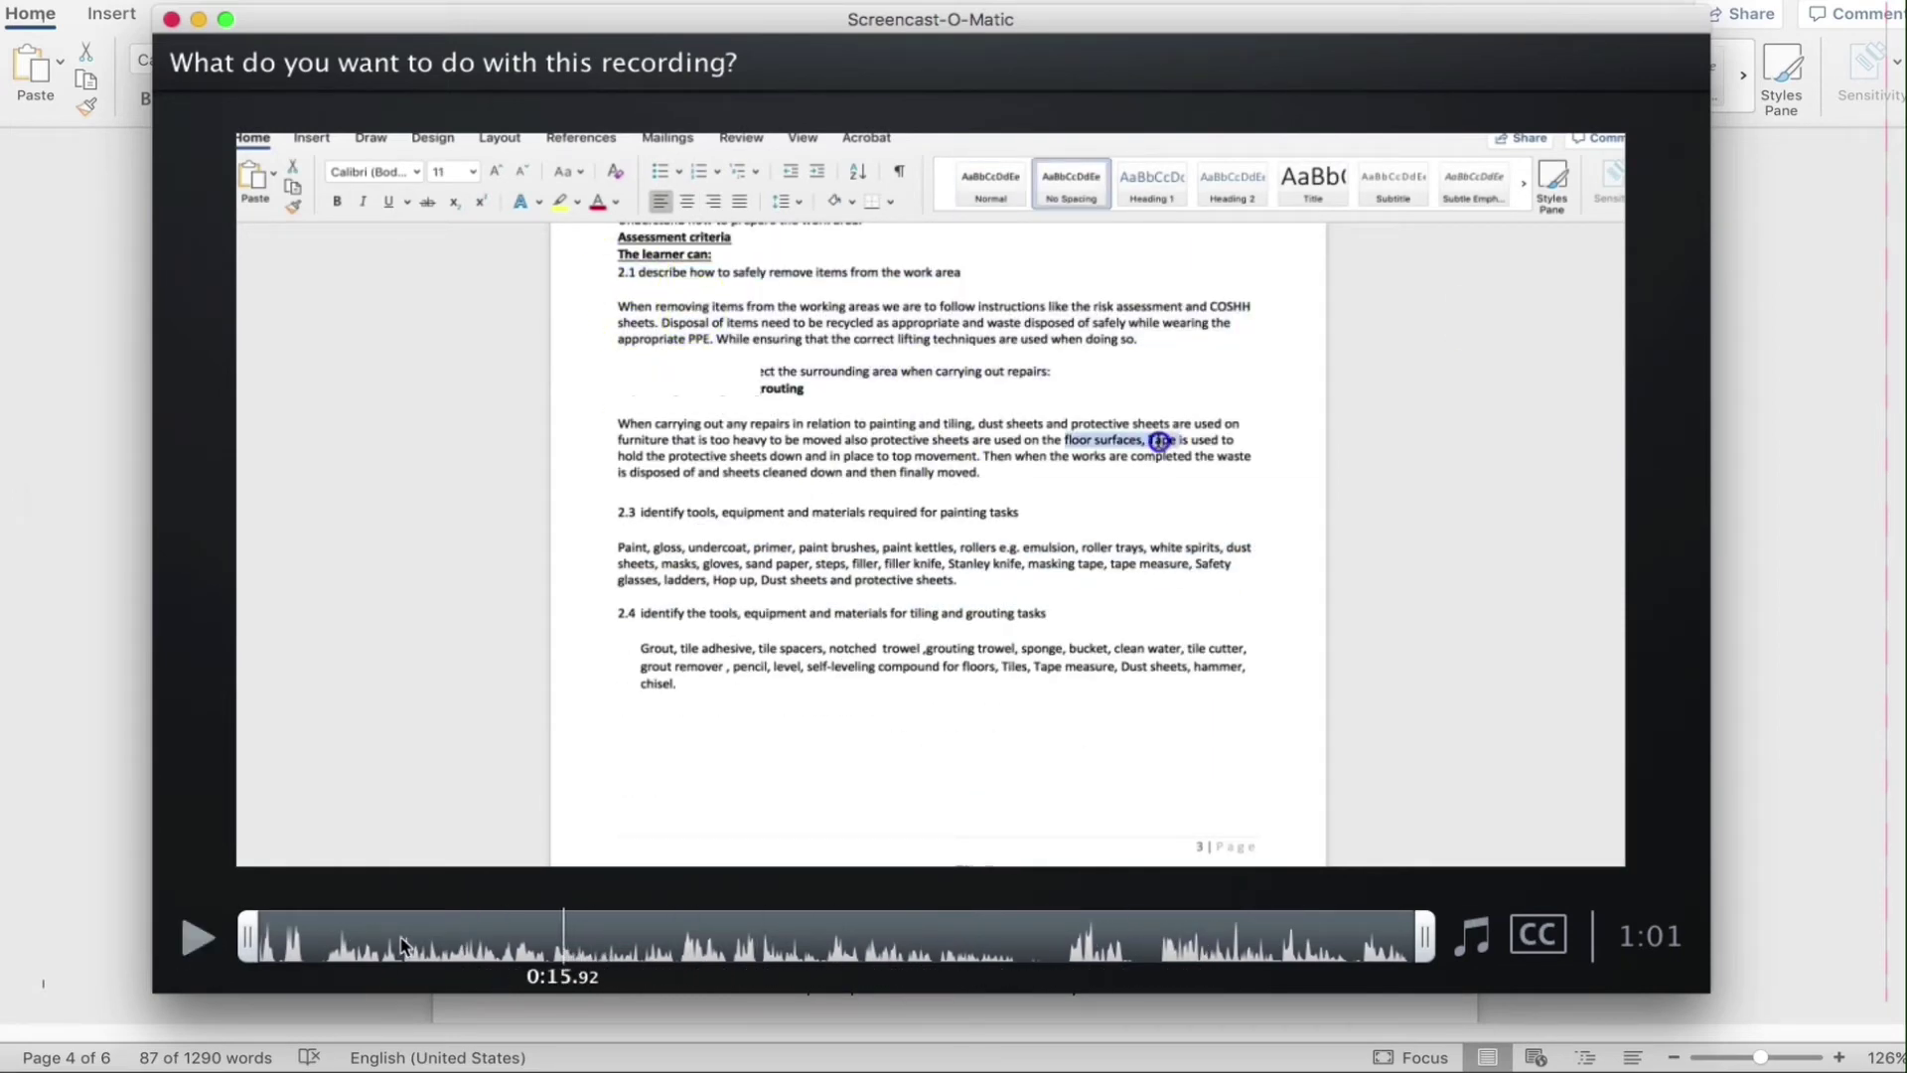
# Trim a little off the clip's start and end so it runs 0:59.
pyautogui.moveTo(250, 929); pyautogui.dragTo(267, 929)
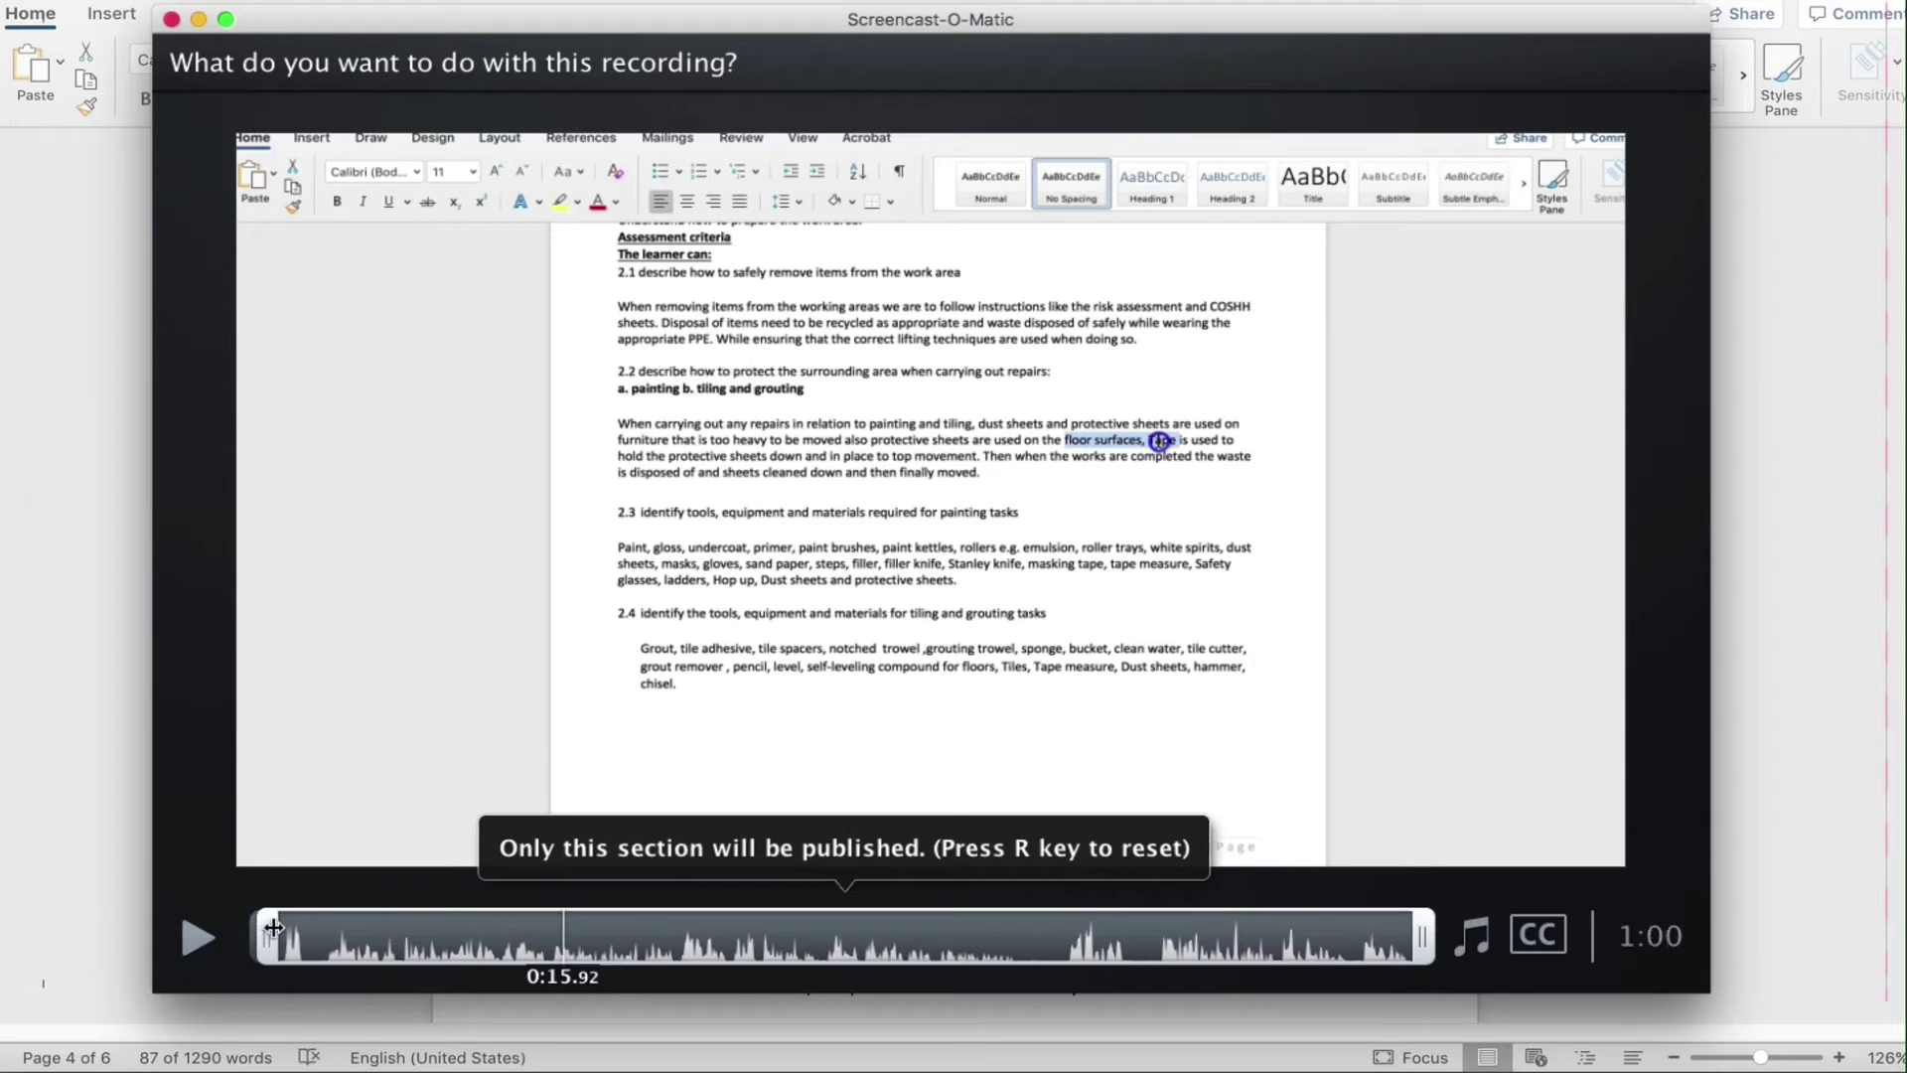
pyautogui.moveTo(1425, 935); pyautogui.dragTo(1411, 934)
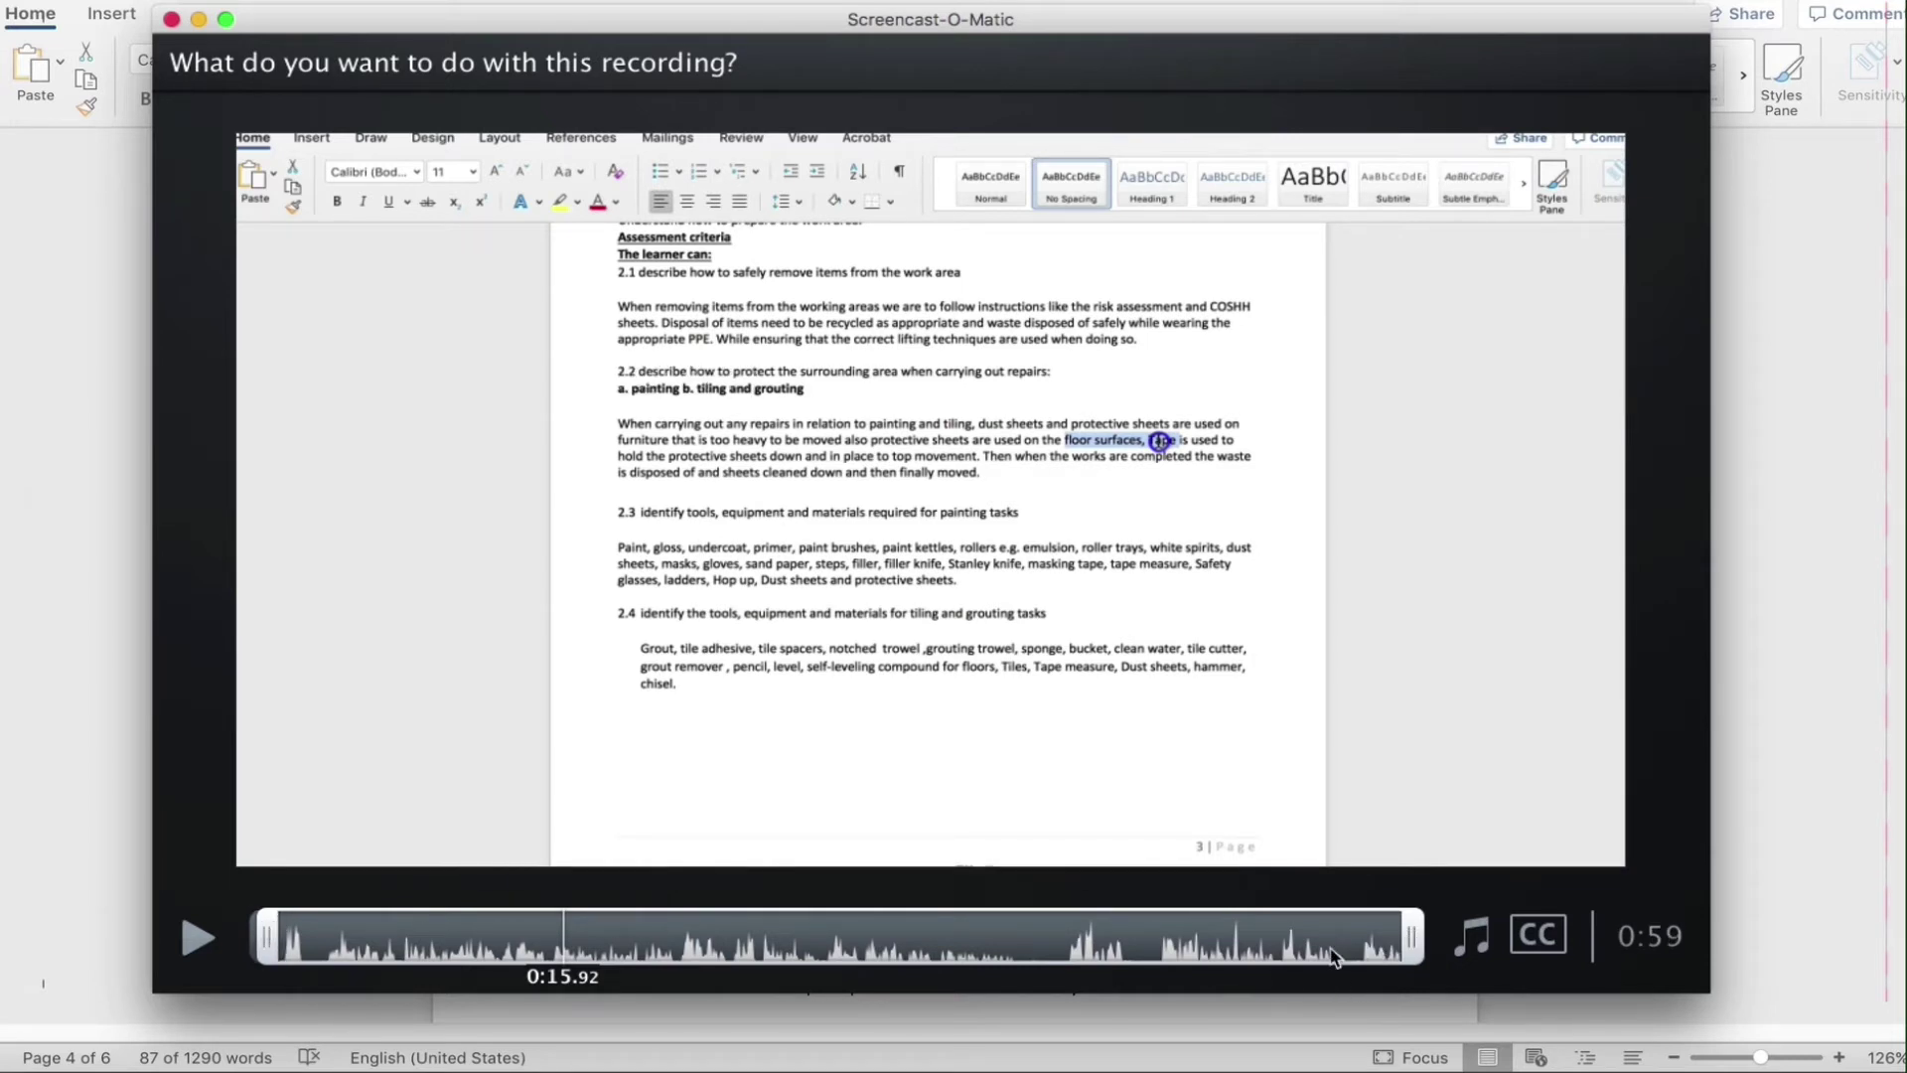
pyautogui.moveTo(1410, 938); pyautogui.dragTo(1408, 938)
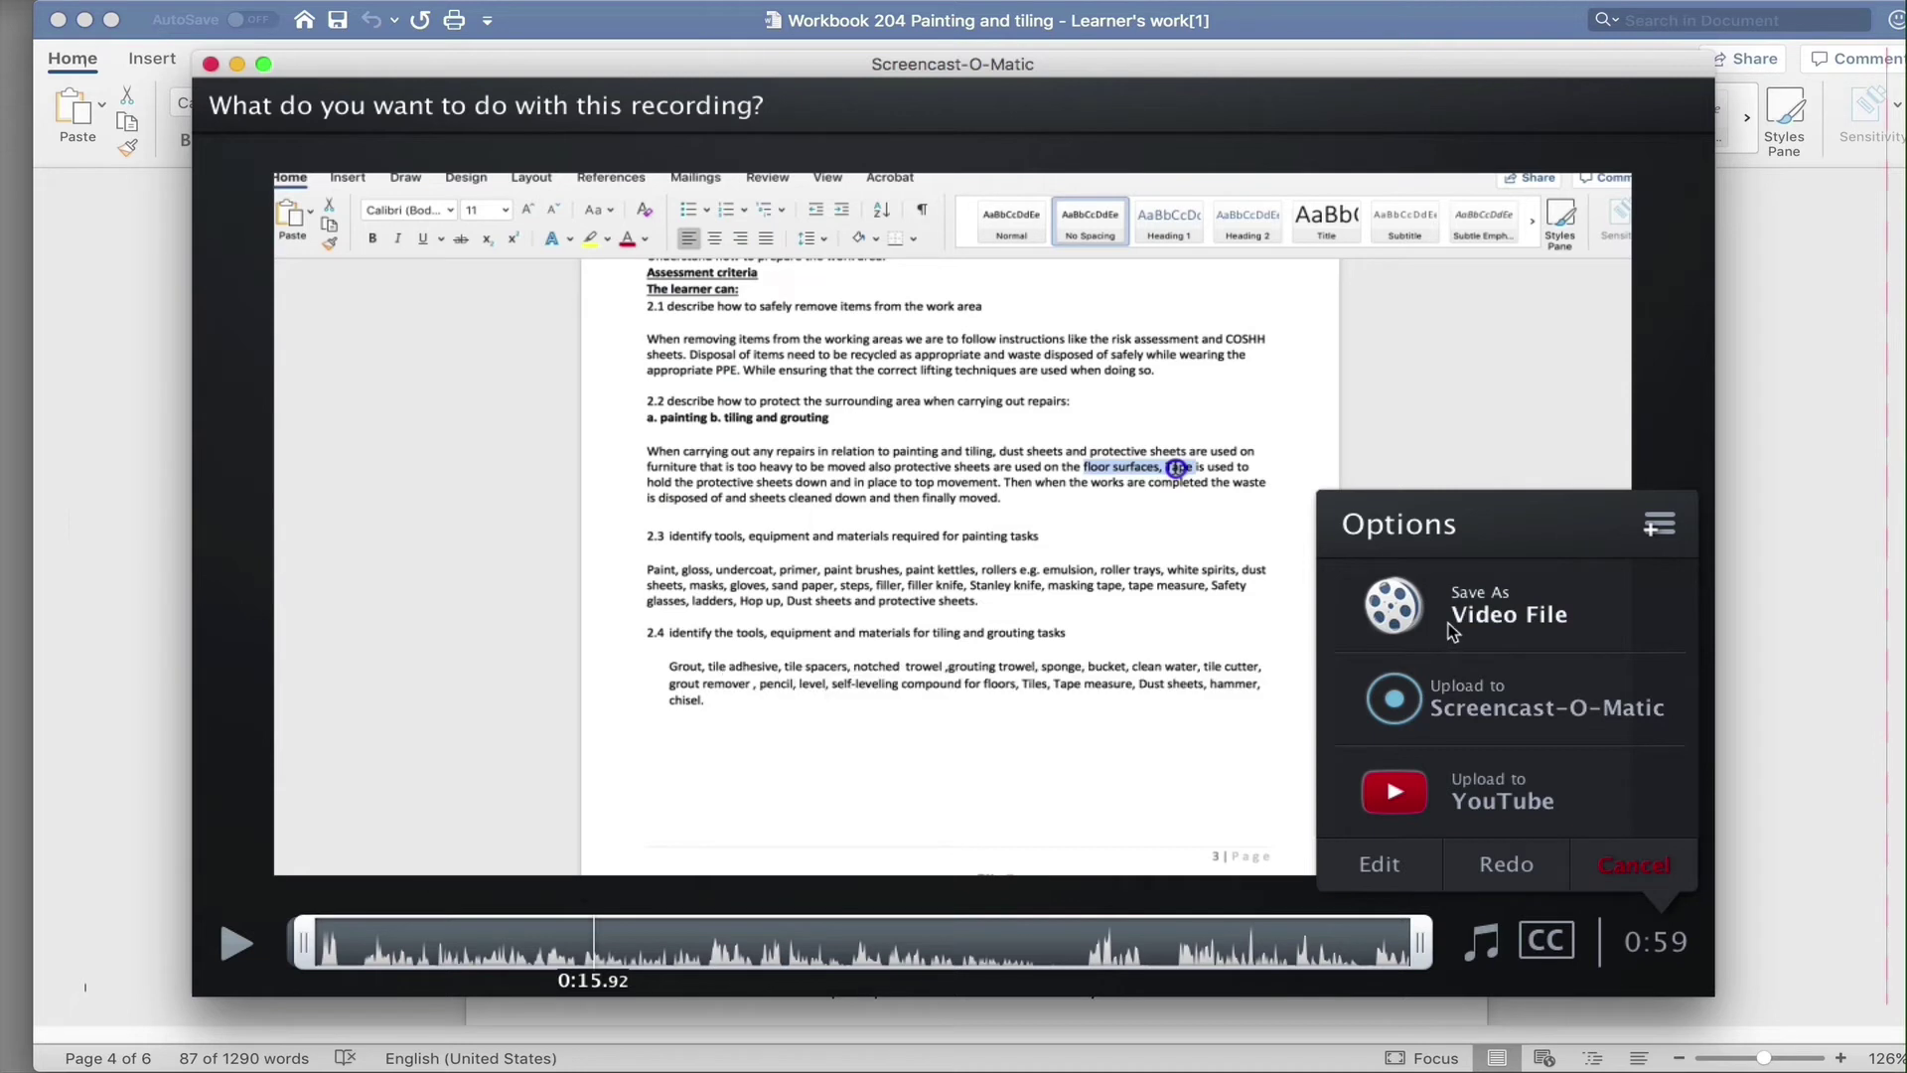
# Save the recording as a video file named Test and publish it to the Desktop.
pyautogui.click(1468, 615)
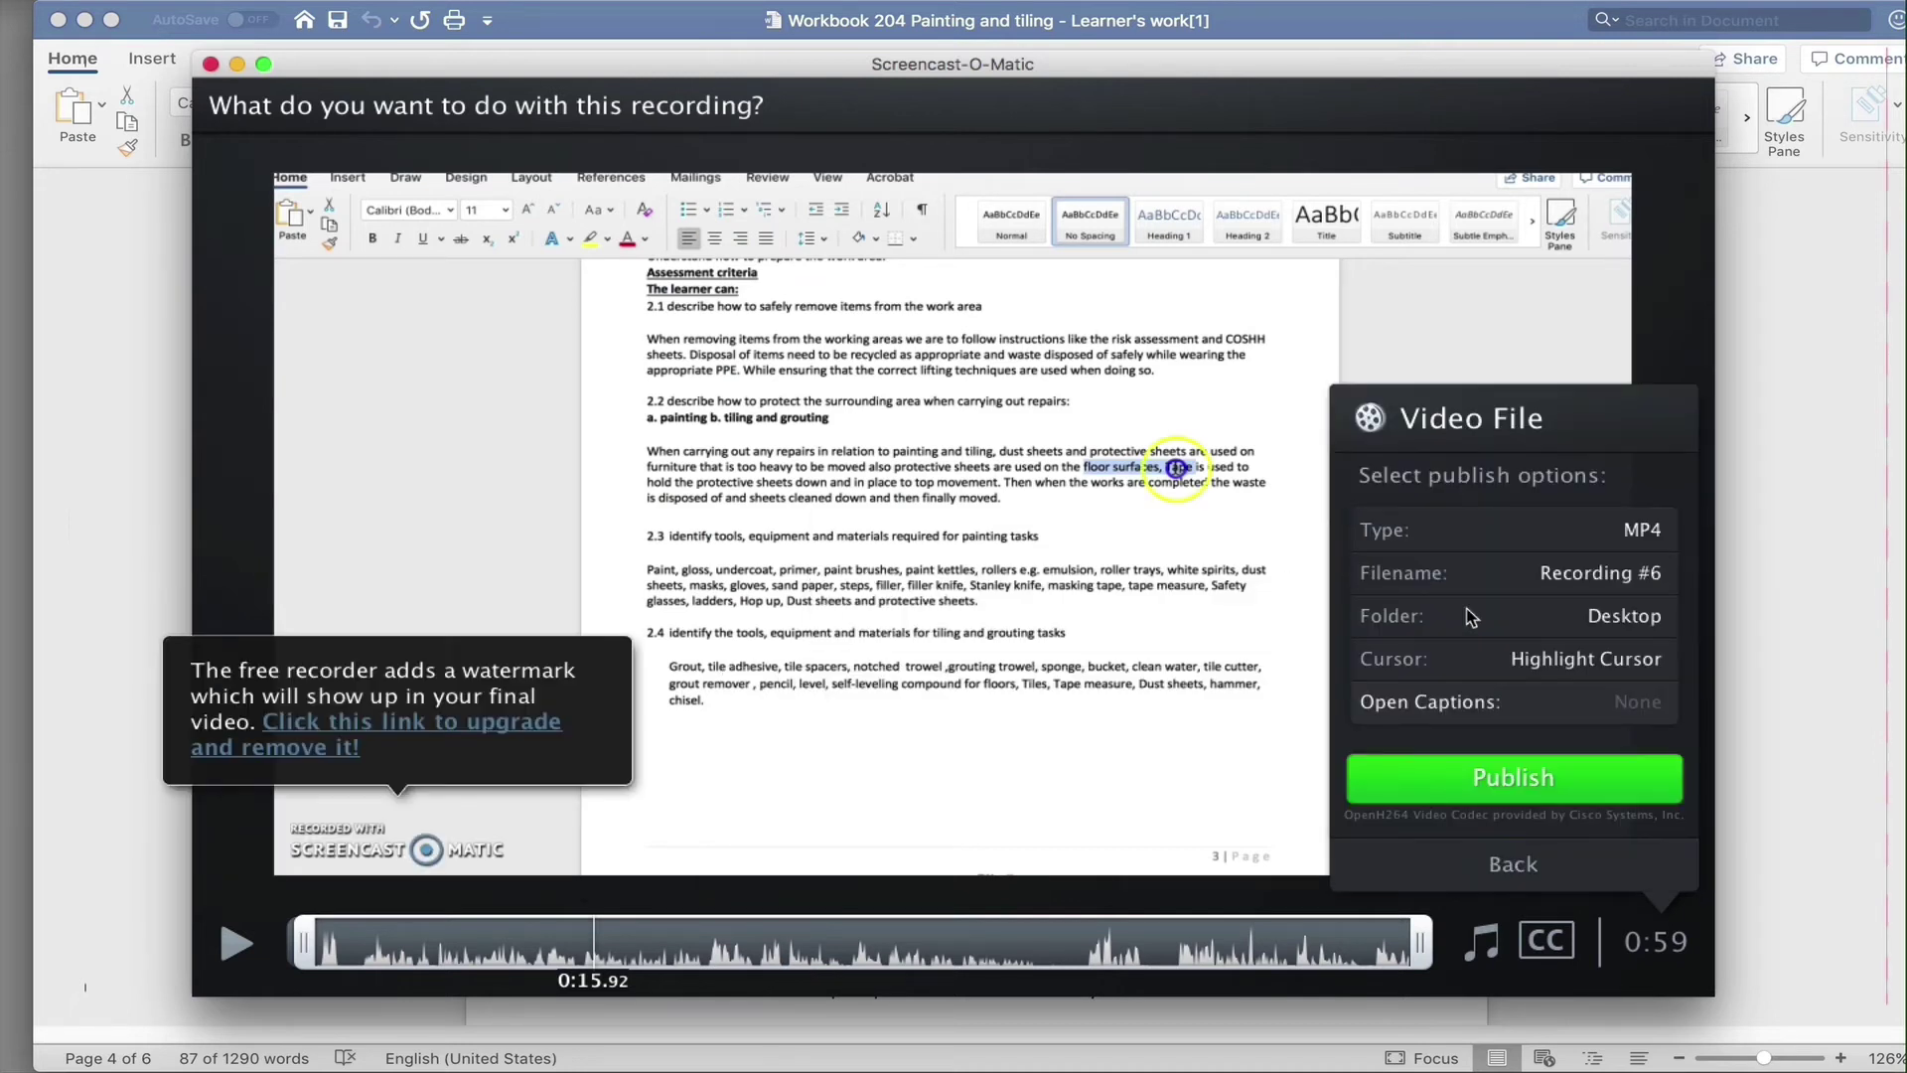
pyautogui.click(1580, 578)
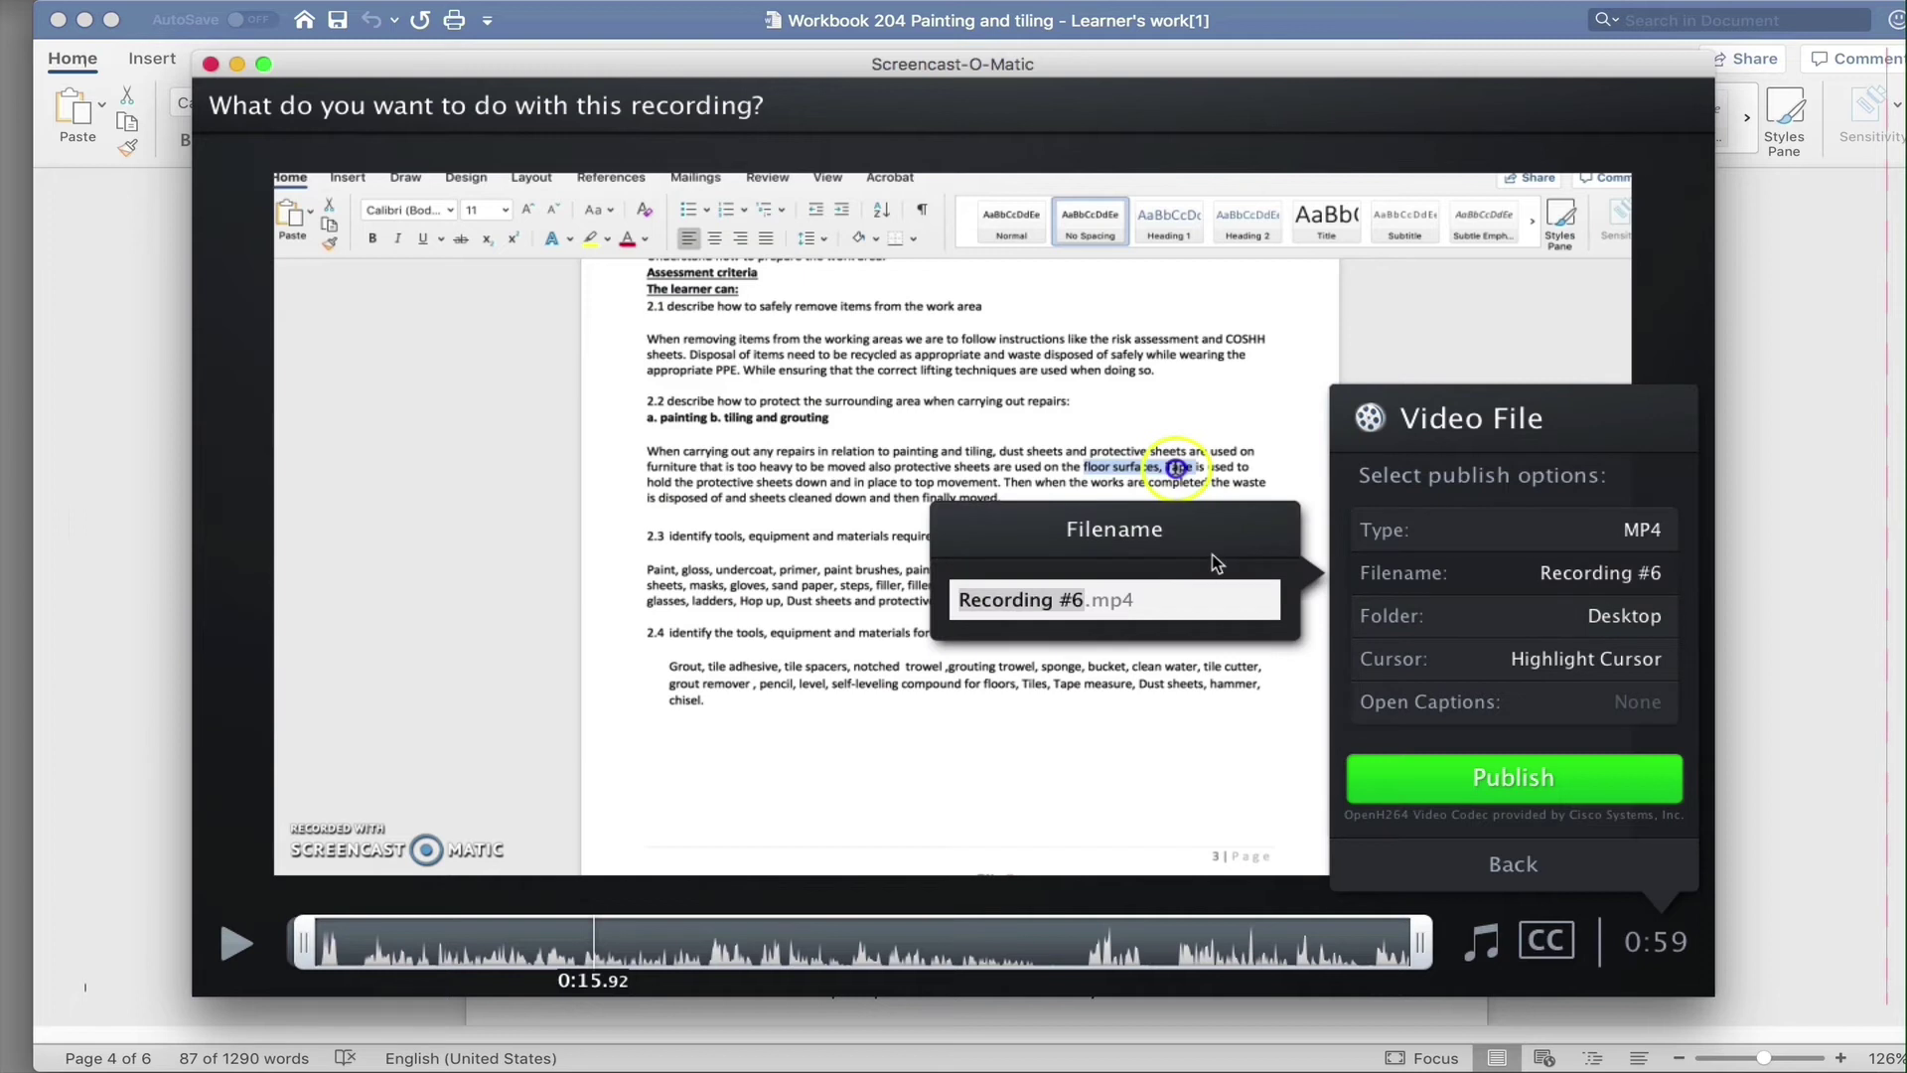
pyautogui.write('Test')
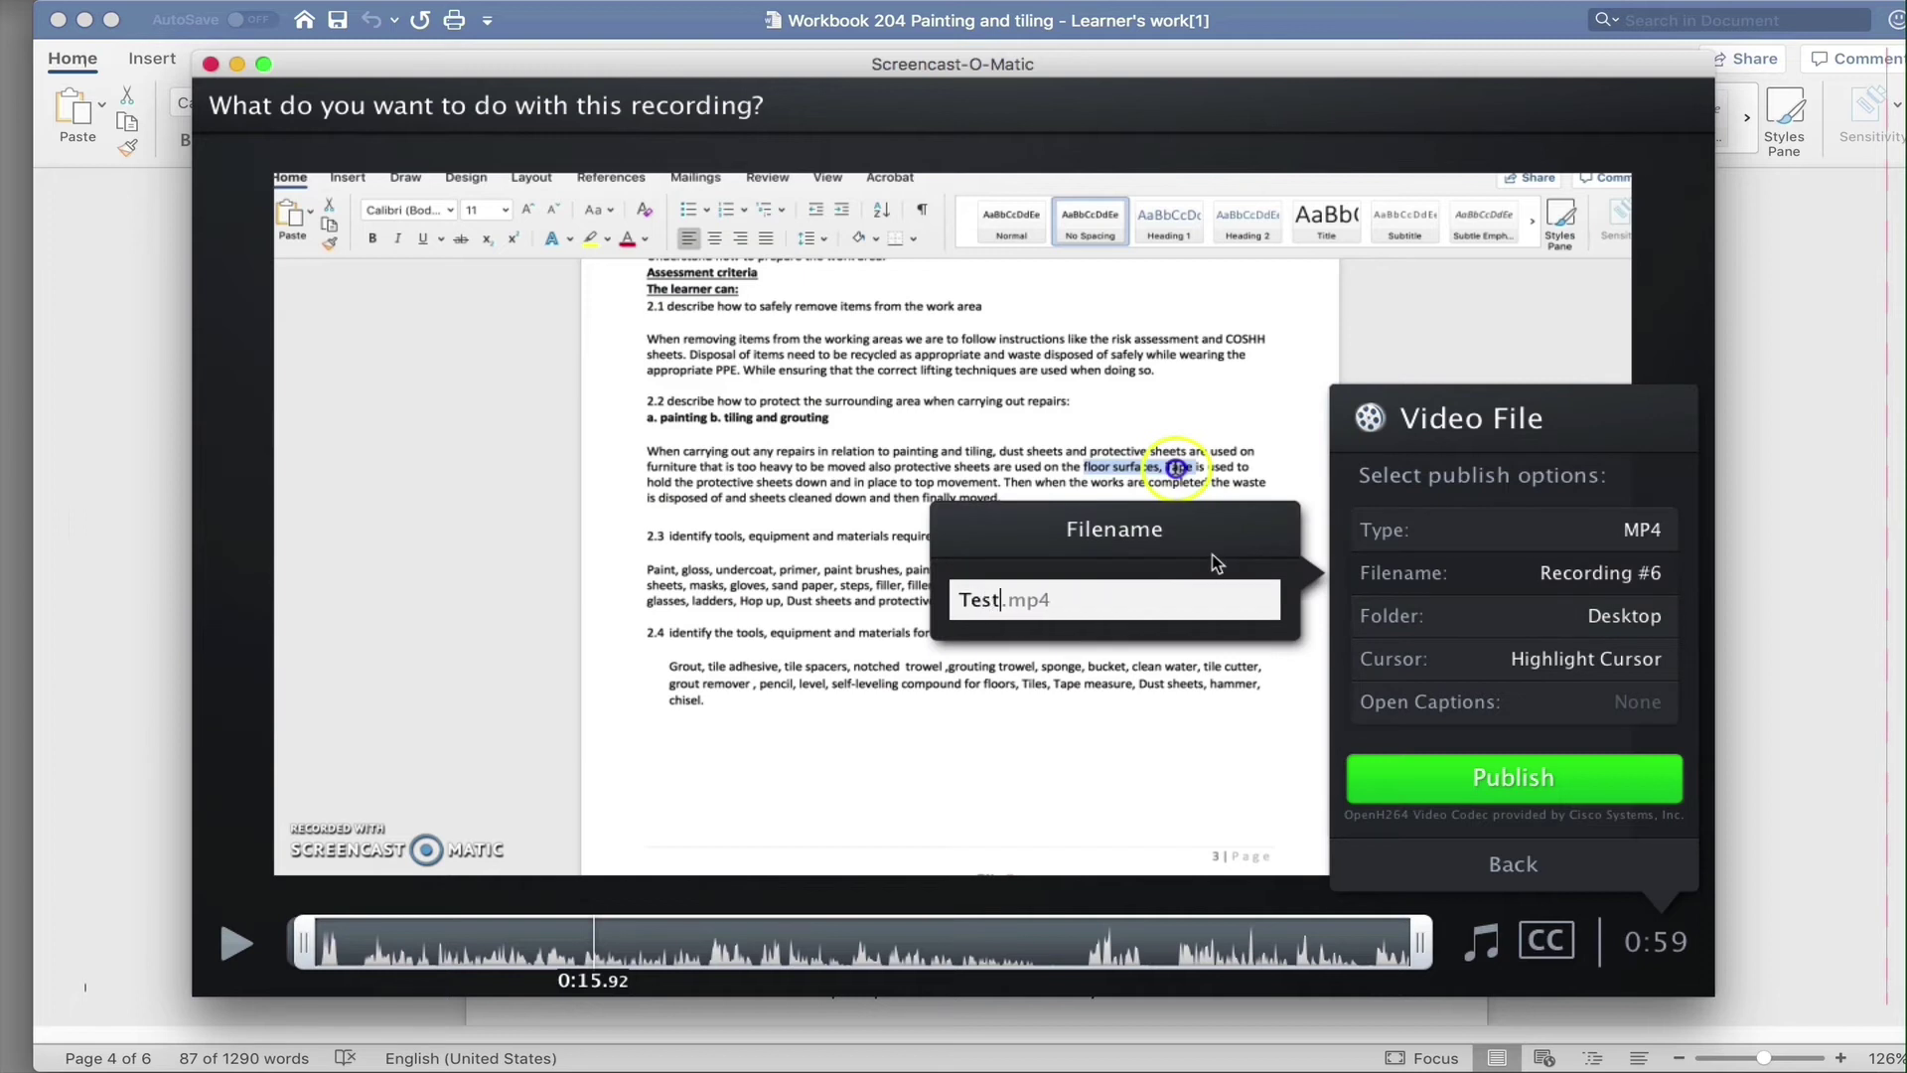
pyautogui.press('Return')
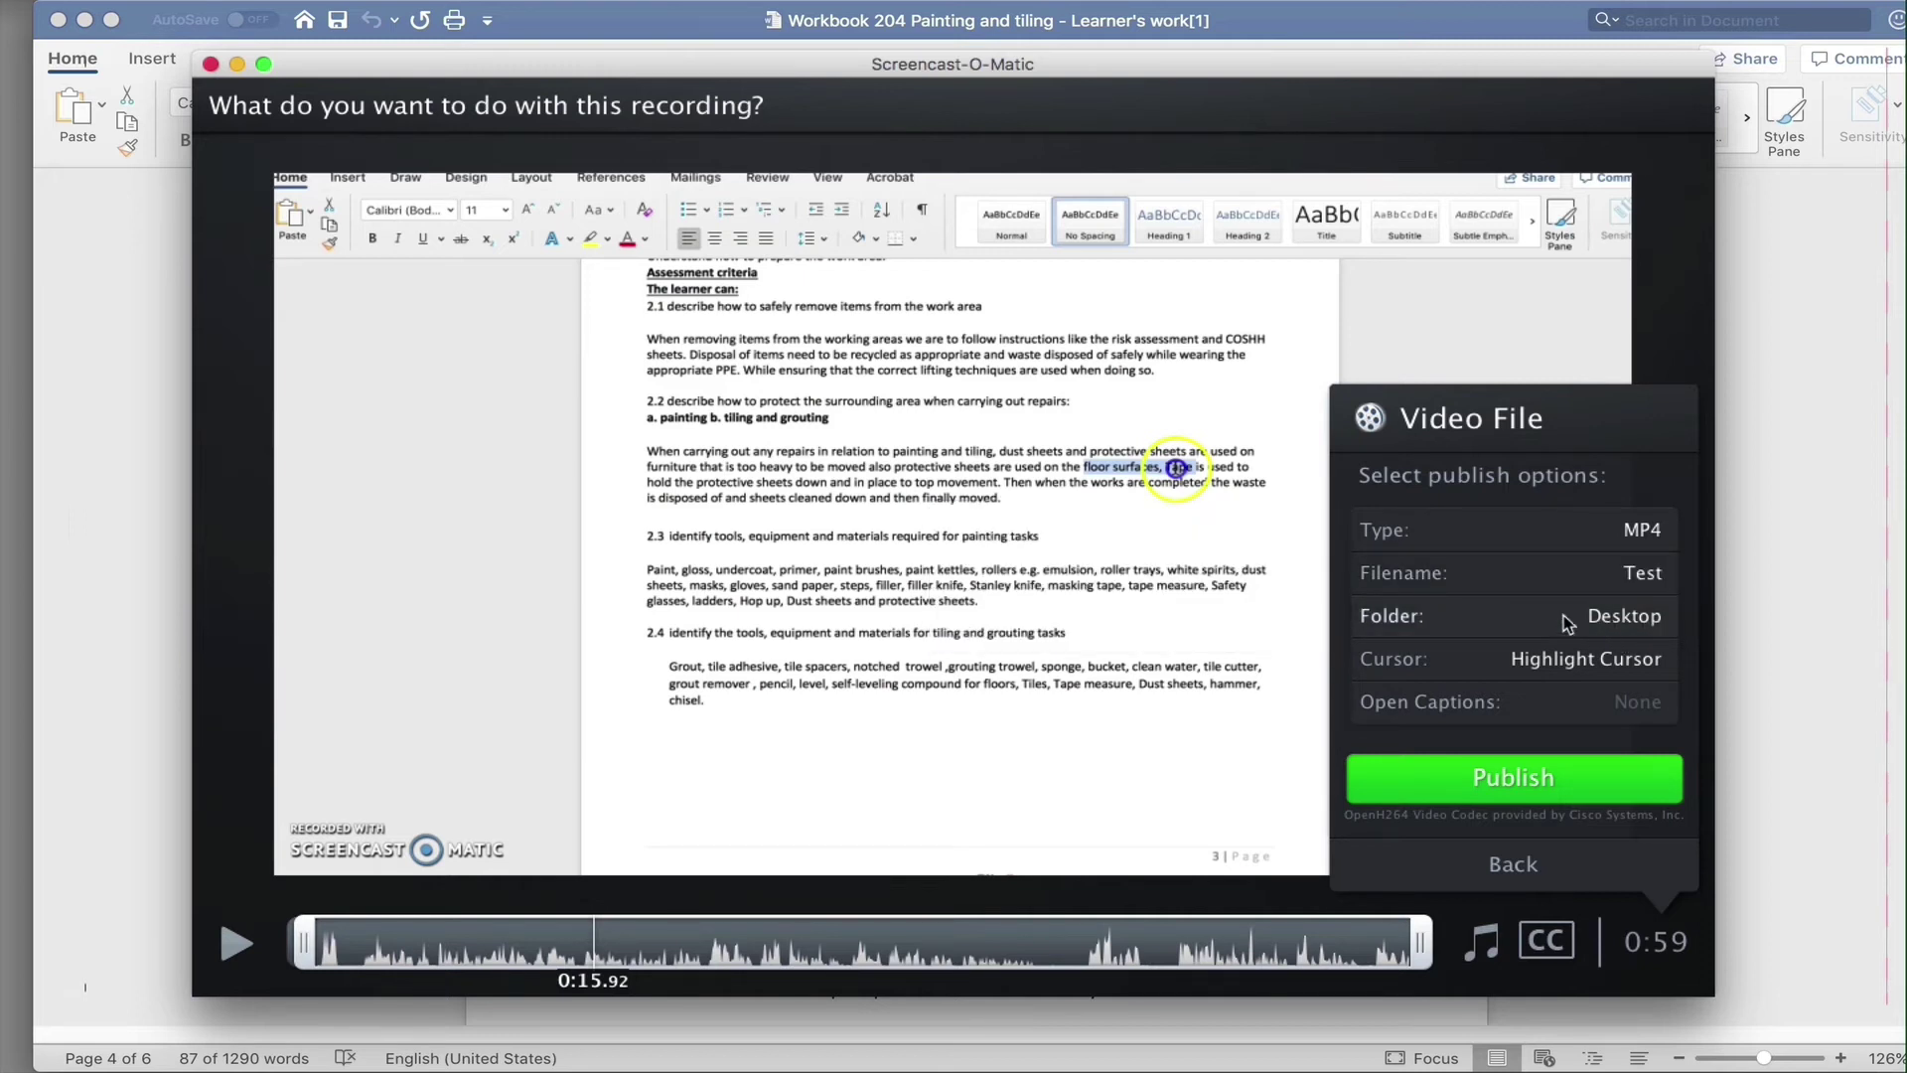
pyautogui.click(1512, 776)
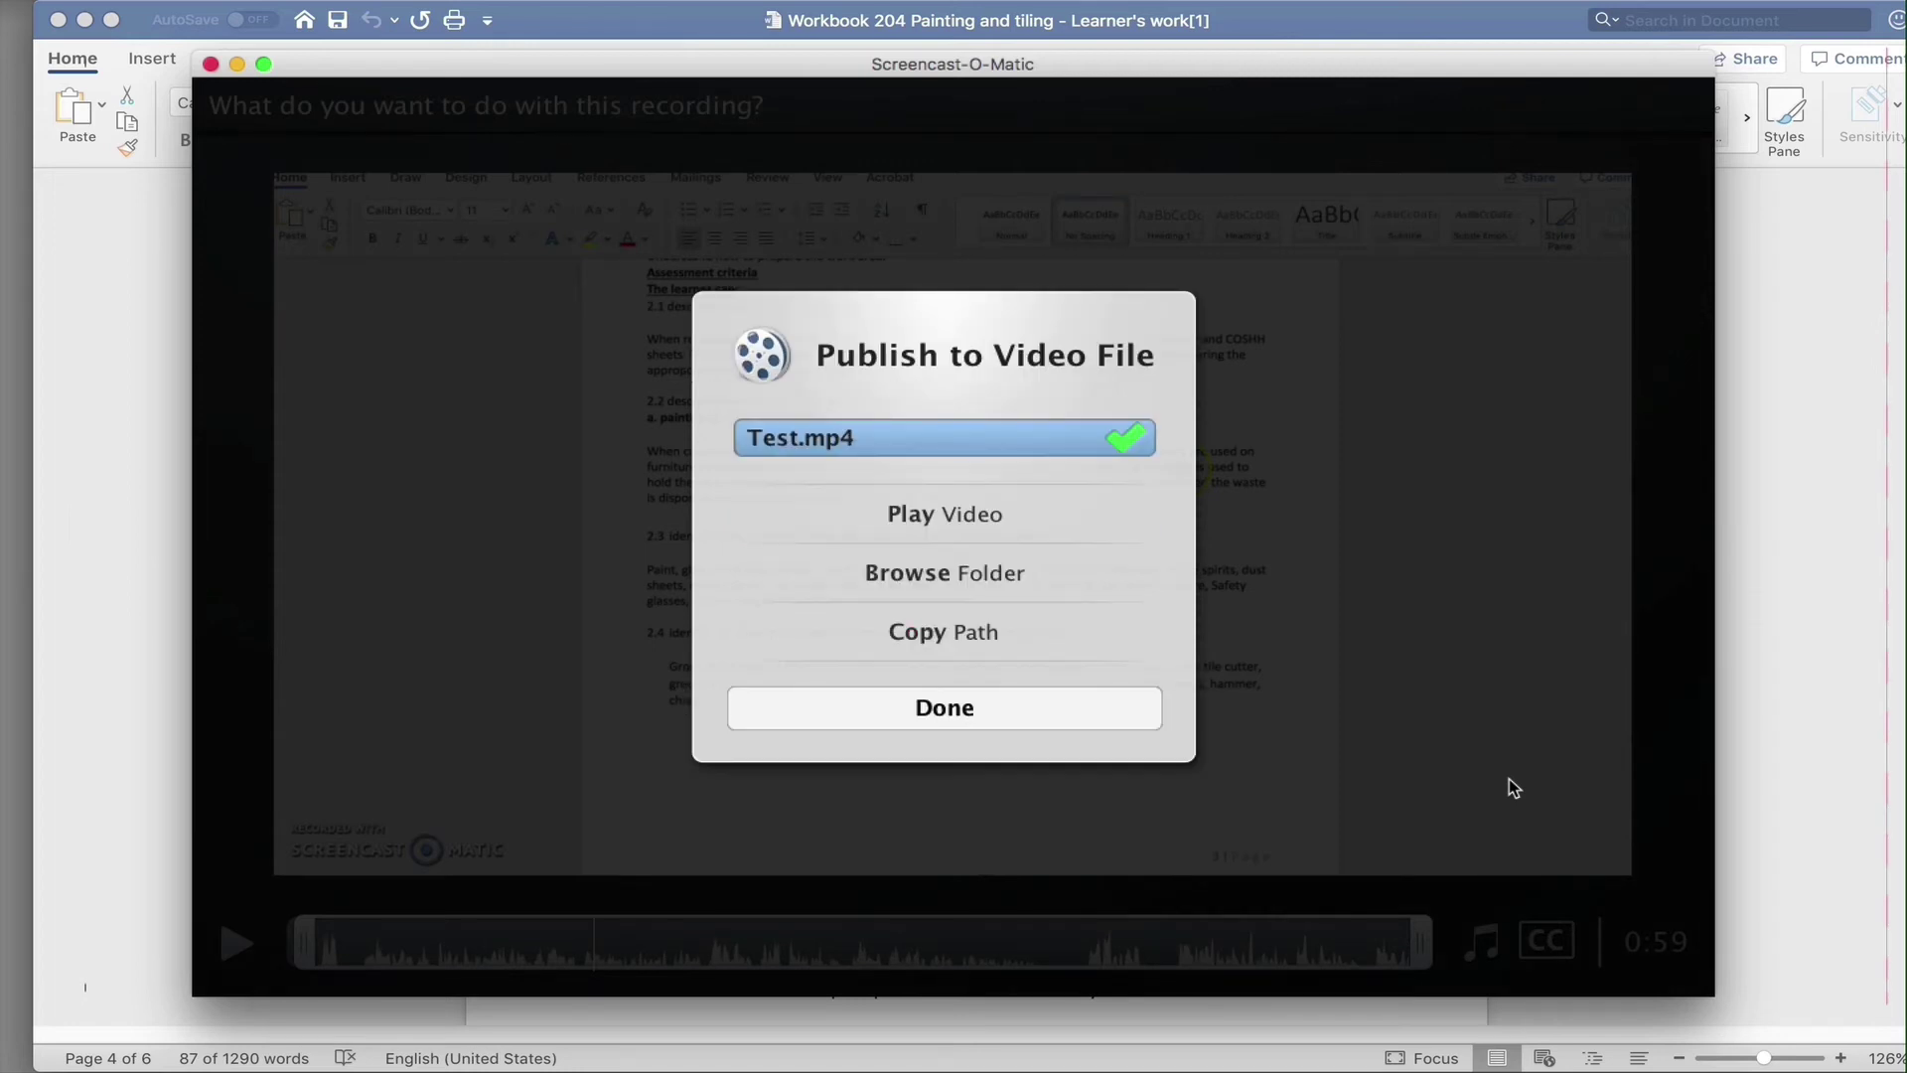
# Open Test.mp4 in QuickTime Player, play it, and pause around 00:11.
pyautogui.click(982, 518)
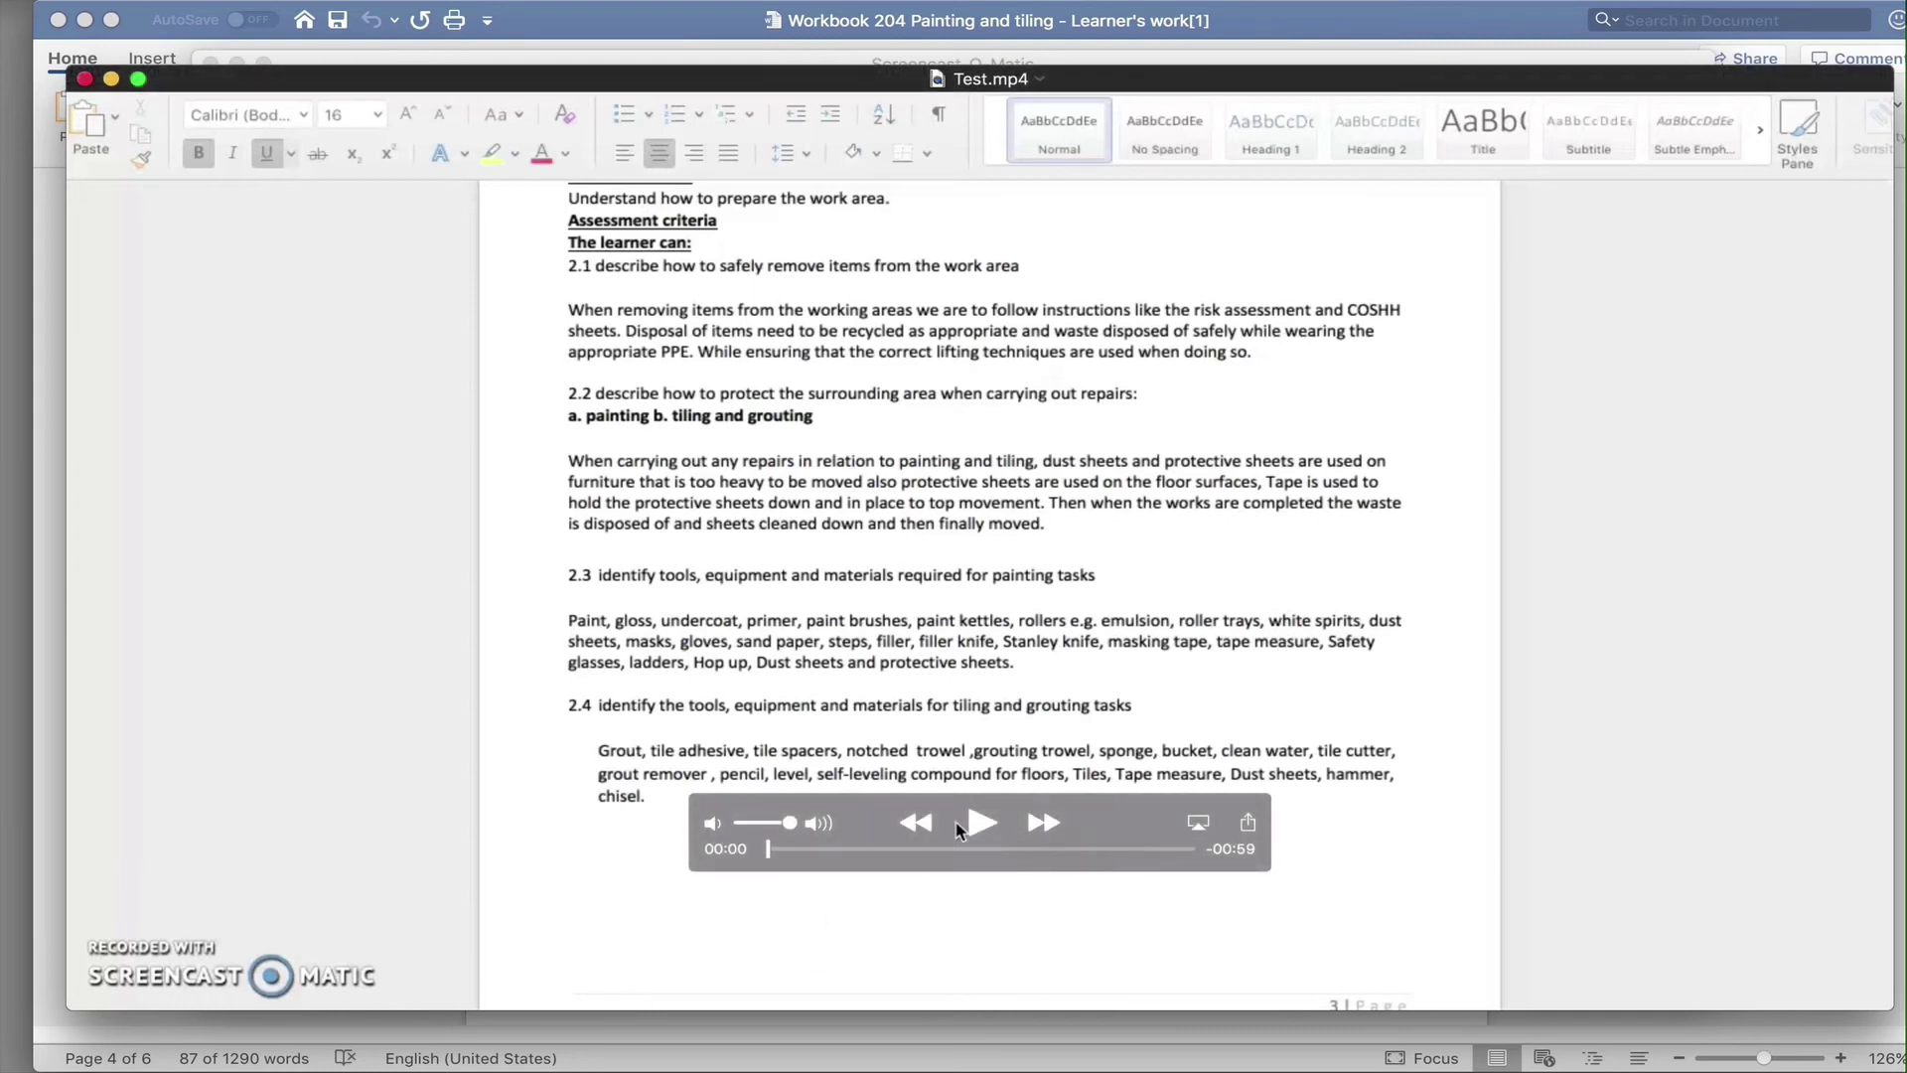
pyautogui.click(983, 822)
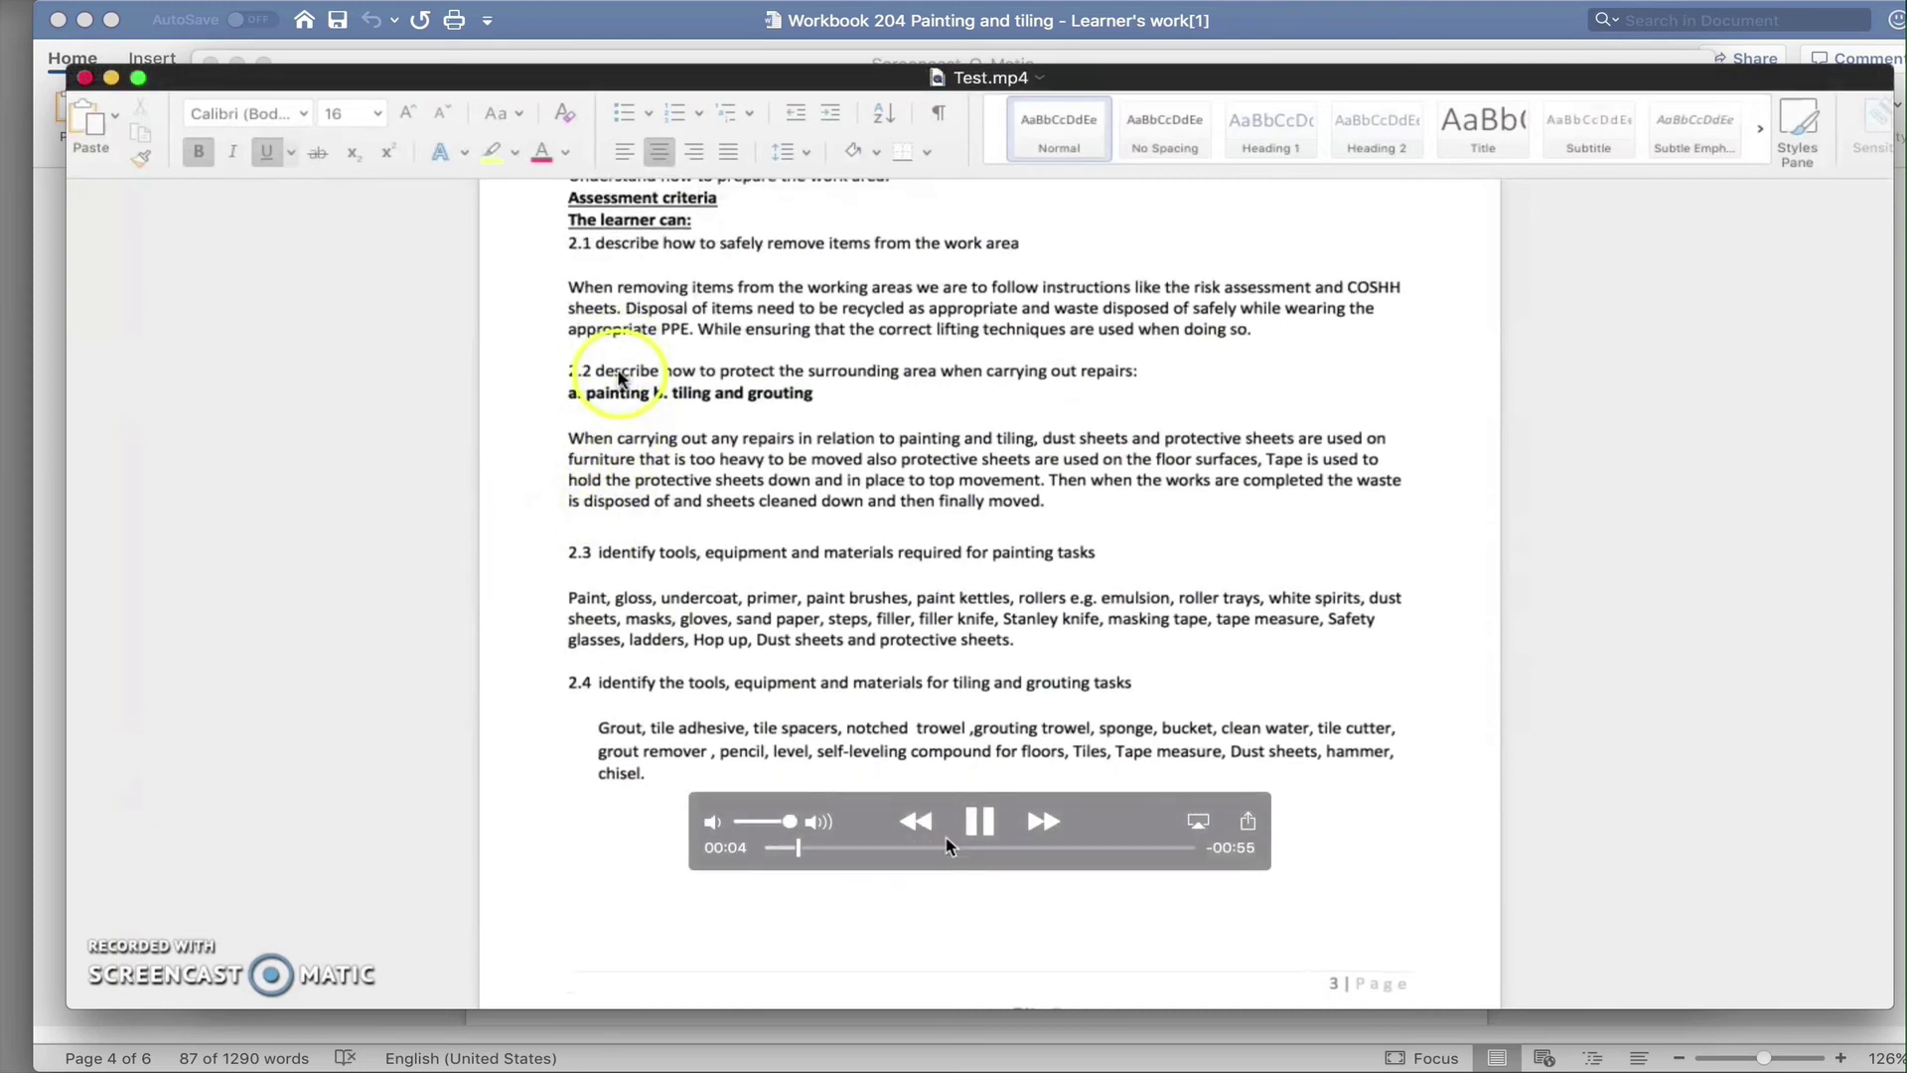
pyautogui.click(980, 823)
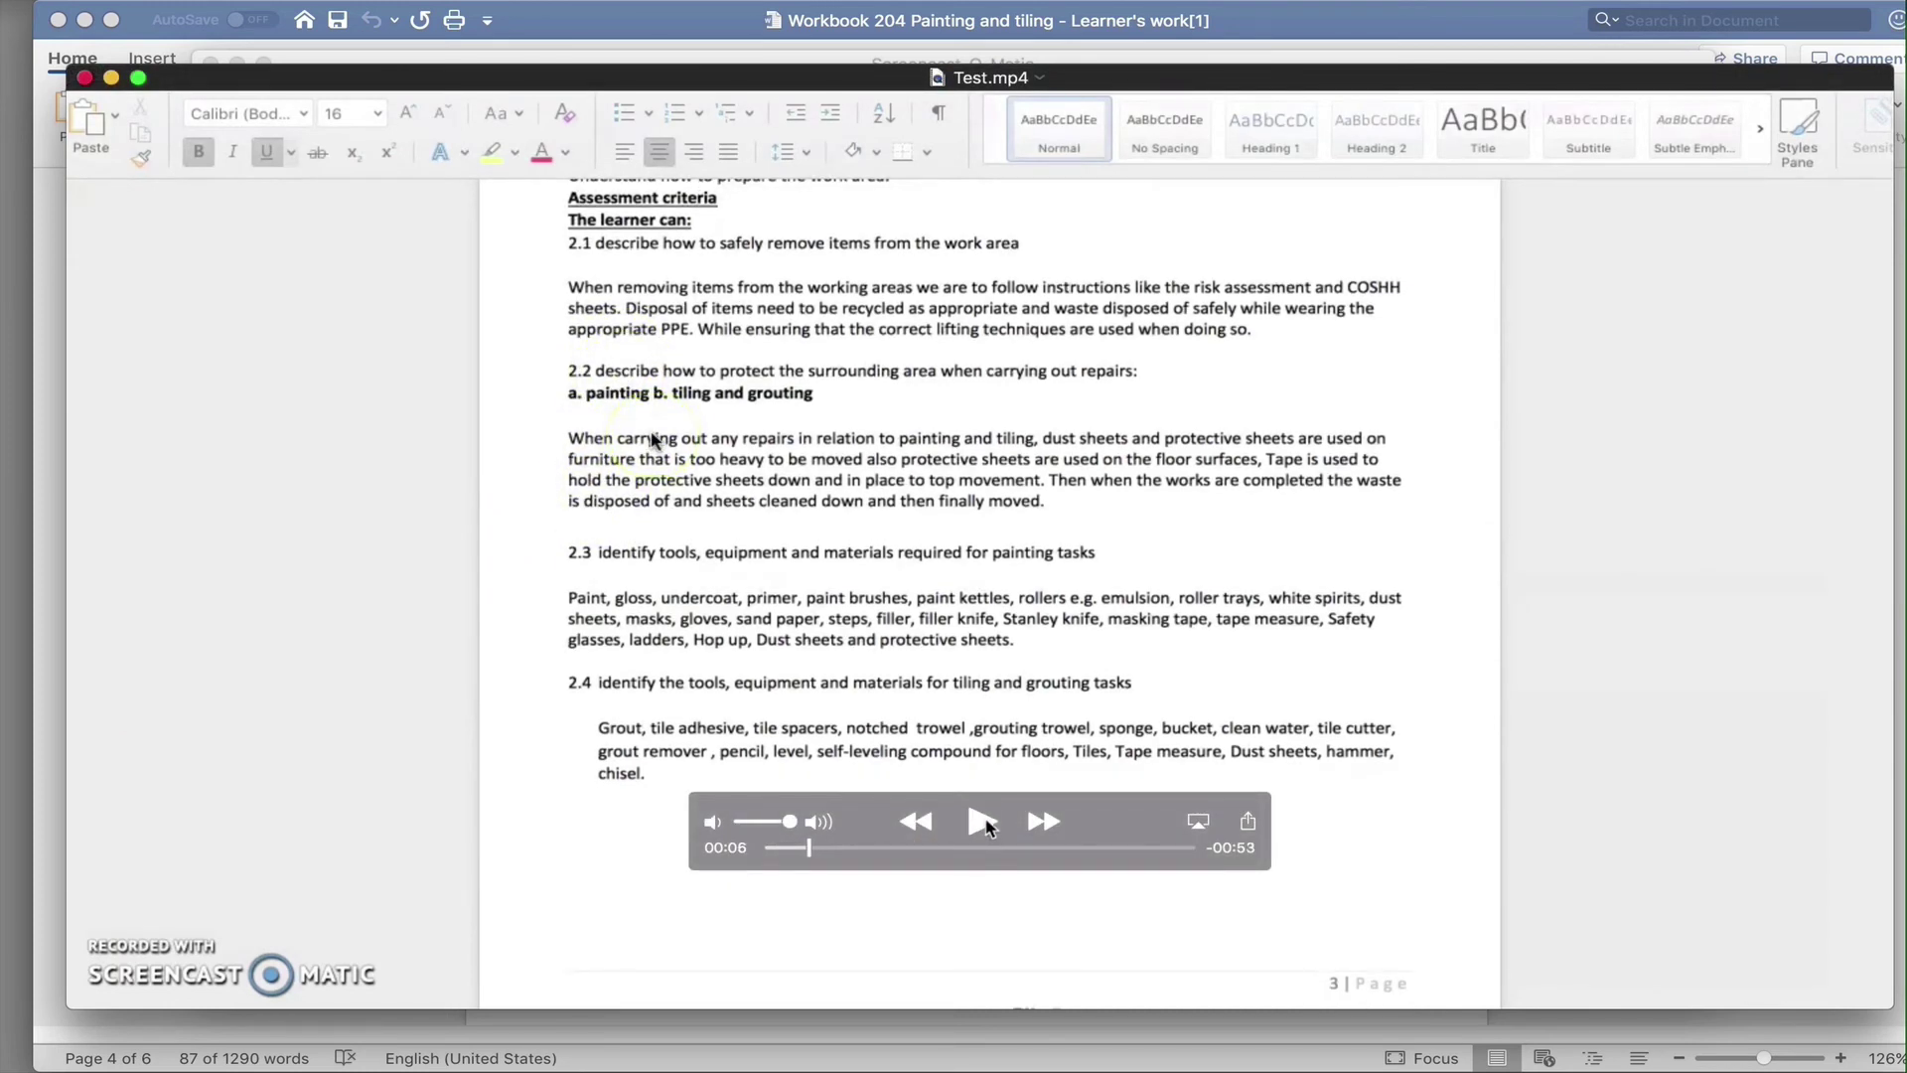